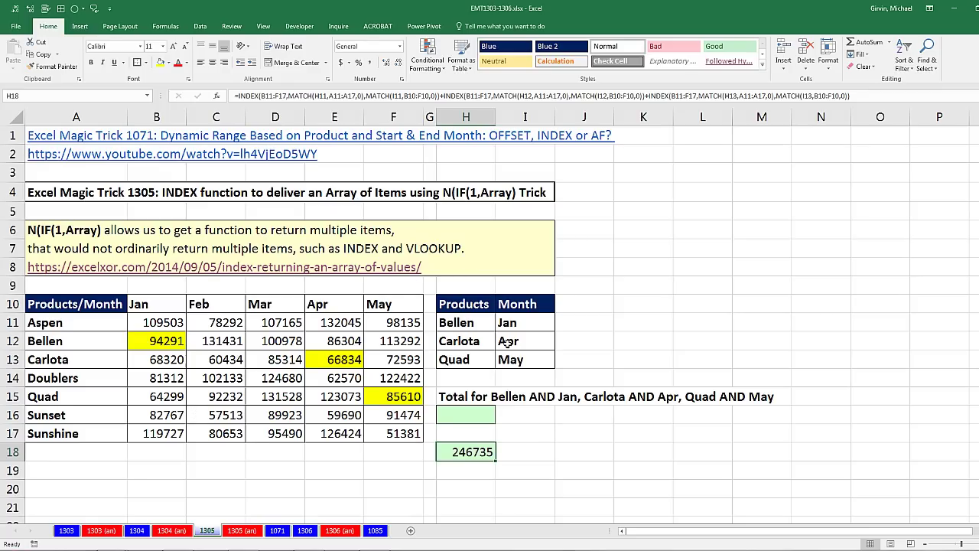
Select the Bellen–Jan, Carlota–Apr and Quad–May values to see their sum, then inspect H18.
click(174, 344)
ctrl+click(326, 358)
ctrl+click(399, 394)
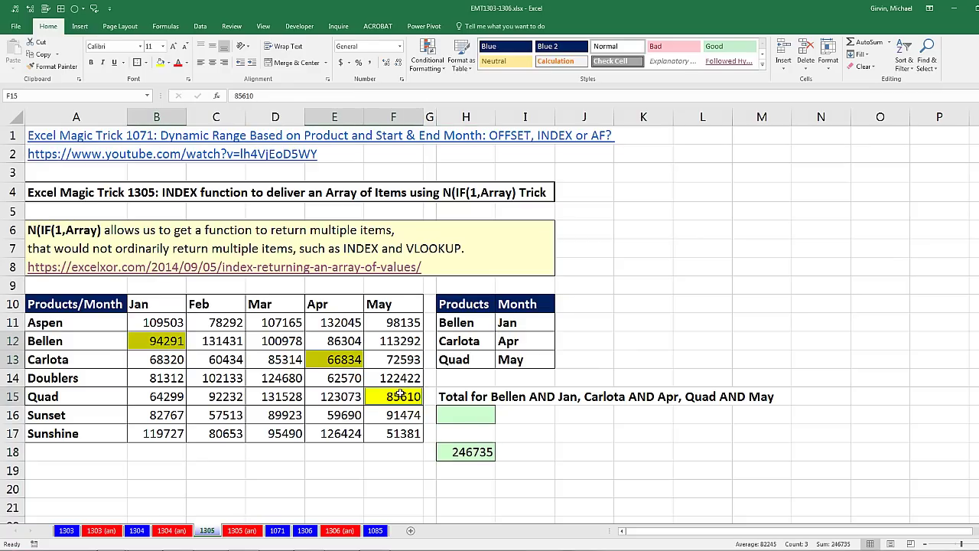
click(456, 451)
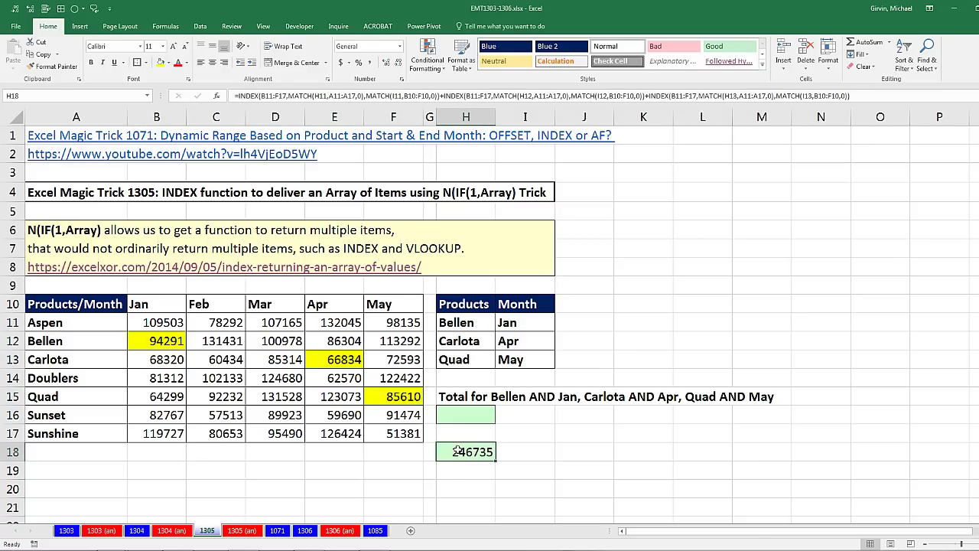
Test Carlota as the first product, undo back to Bellen, and highlight Bellen's row and Jan column.
click(463, 326)
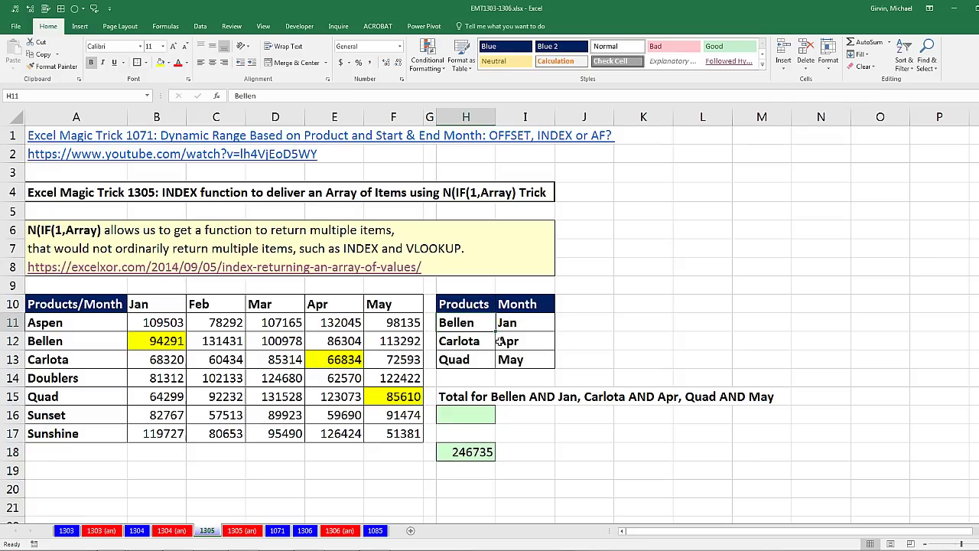
text(C)
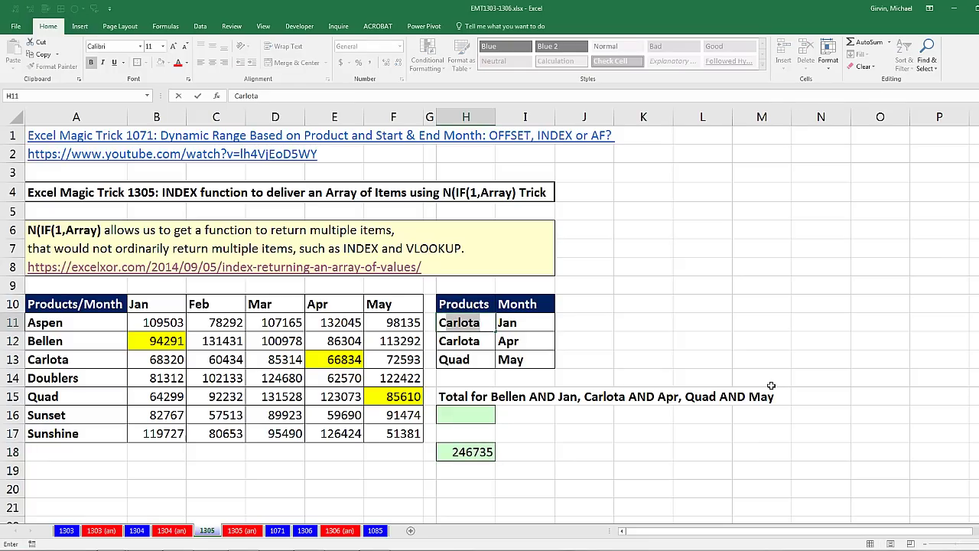
text(arlota)
key(Return)
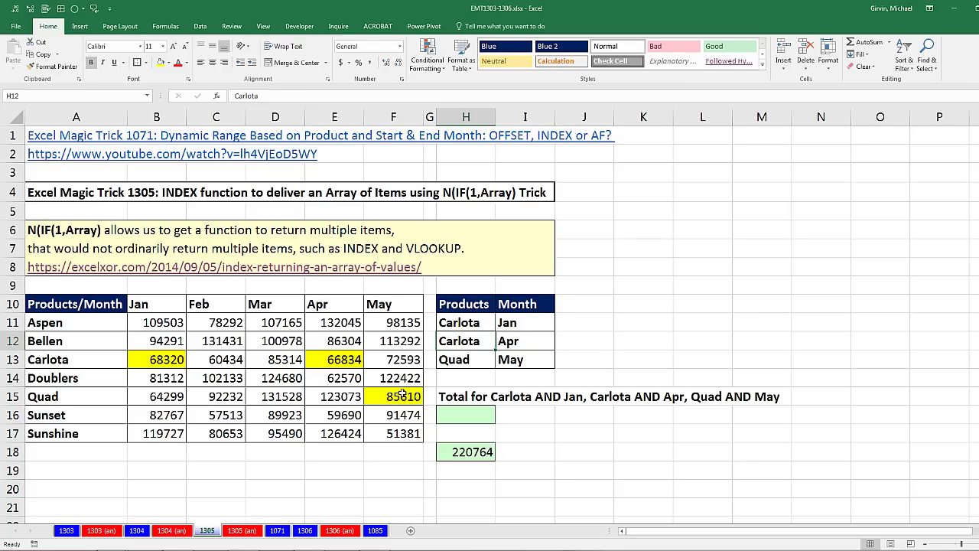
key(ctrl+z)
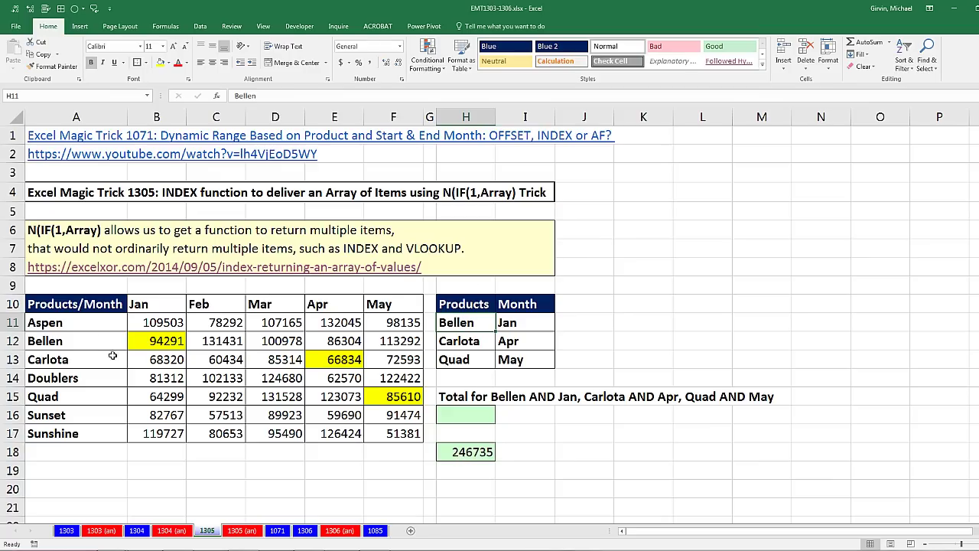
drag(70, 342, 405, 342)
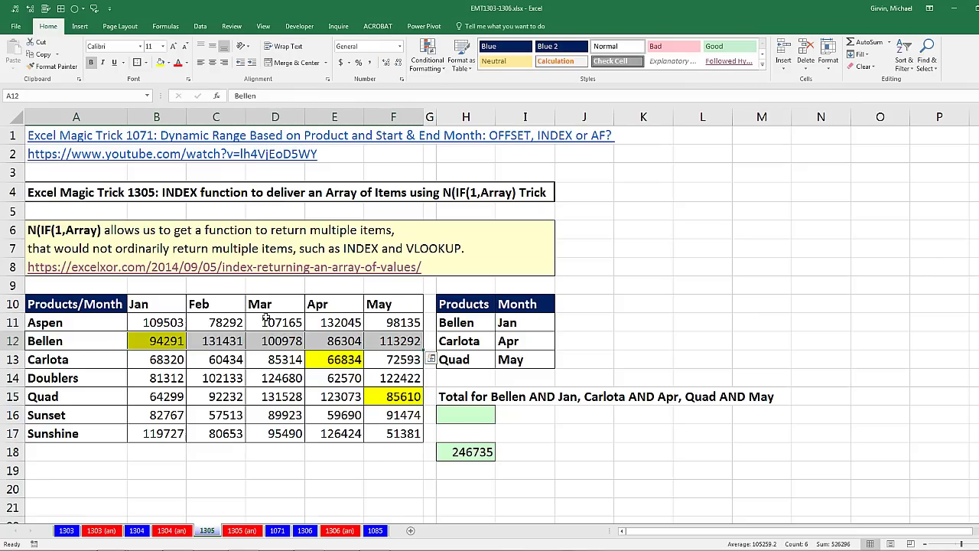
drag(156, 302, 160, 433)
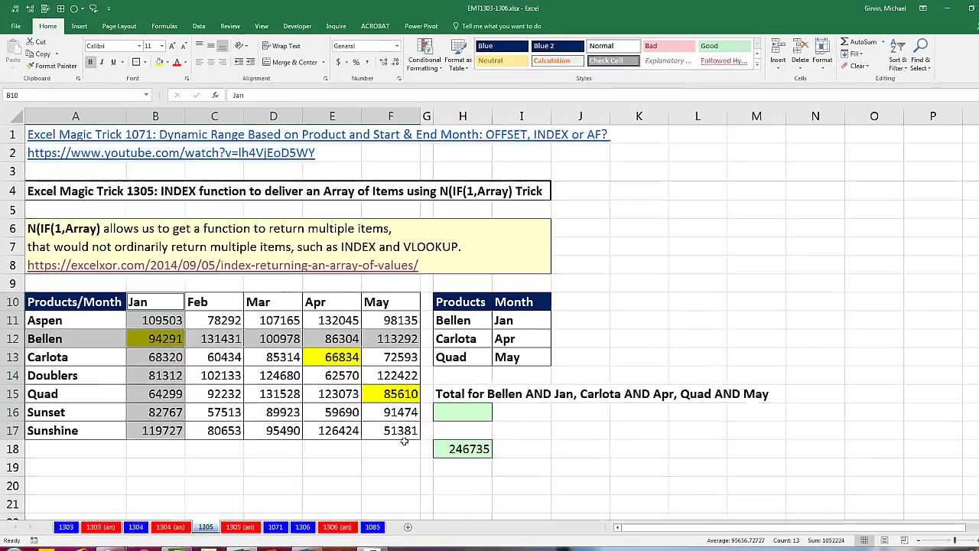
Review the three INDEX terms of H18's long formula without changing it.
click(466, 452)
key(F2)
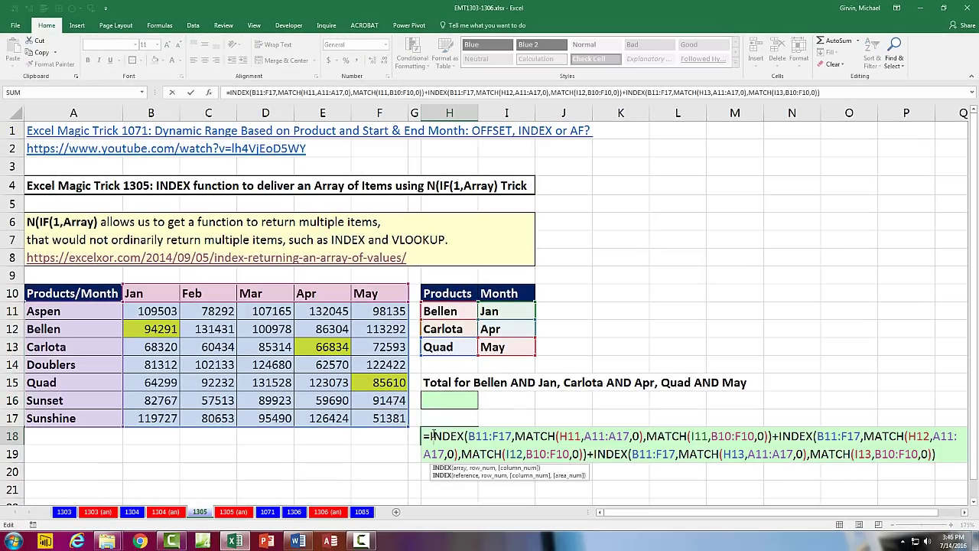
drag(429, 437, 775, 429)
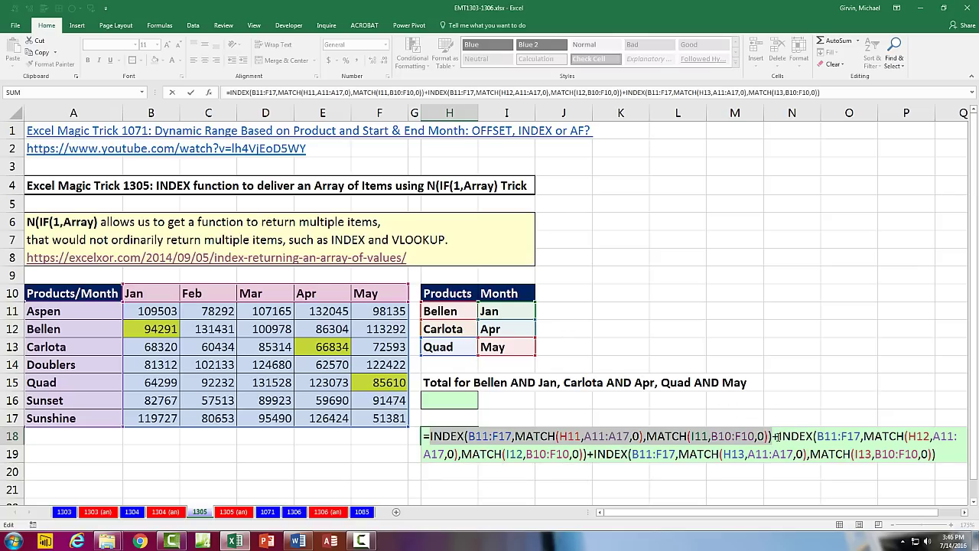
drag(779, 436, 587, 454)
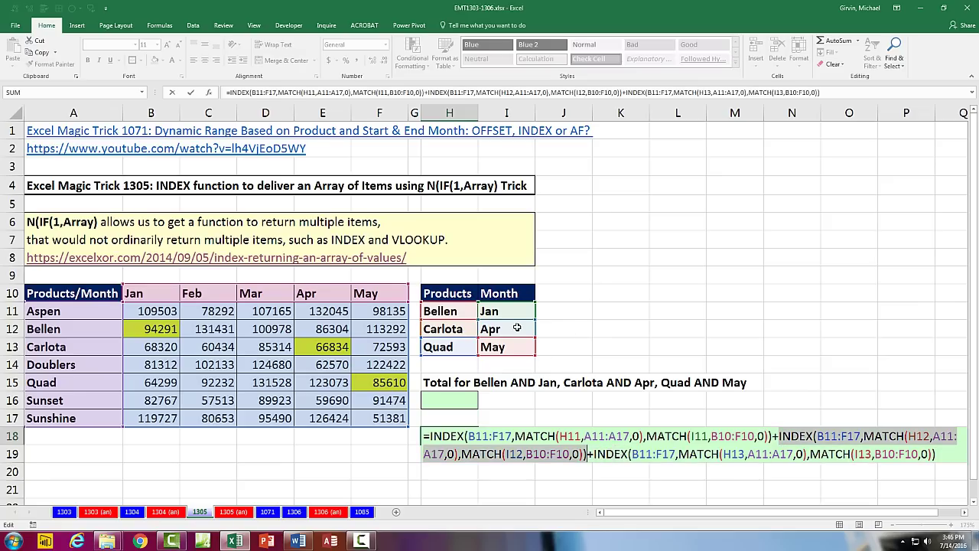
drag(594, 454, 892, 471)
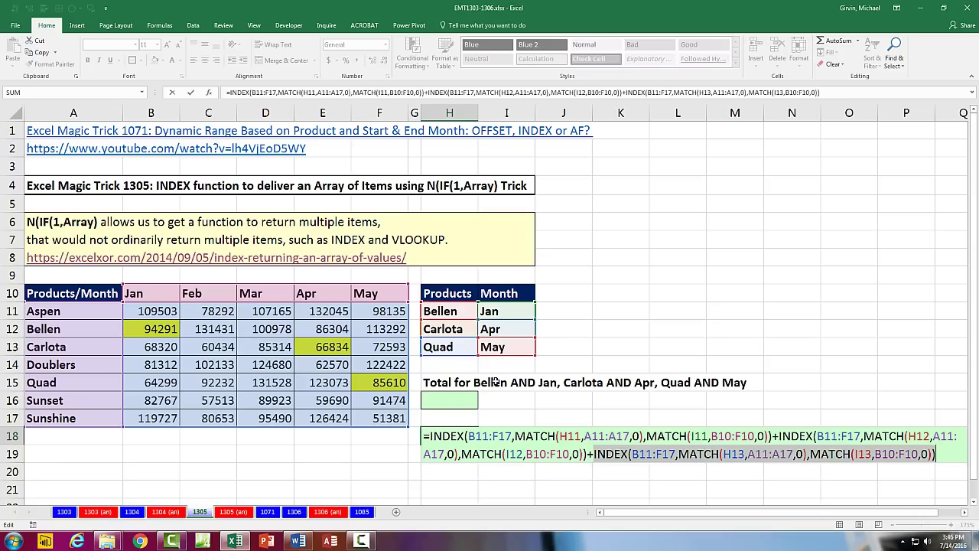
key(ctrl+Return)
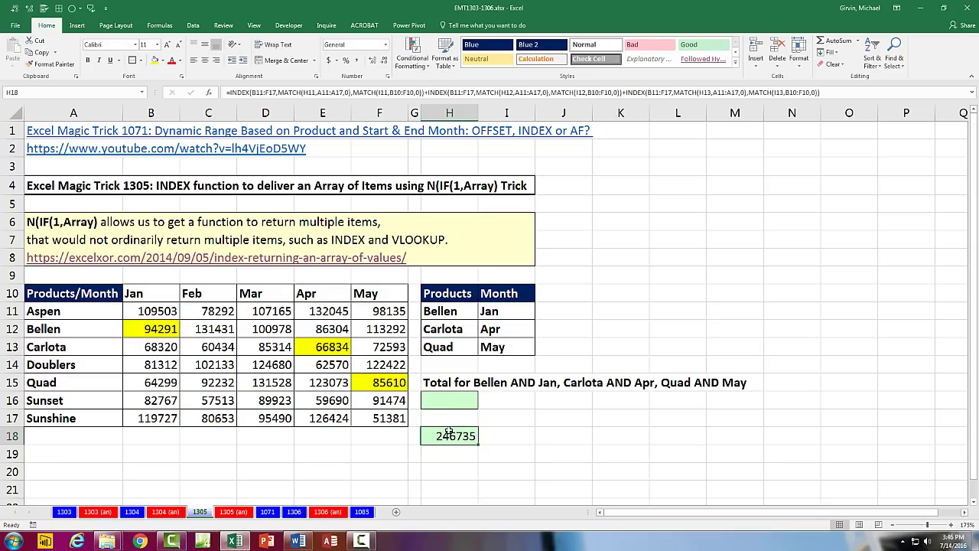
double_click(451, 435)
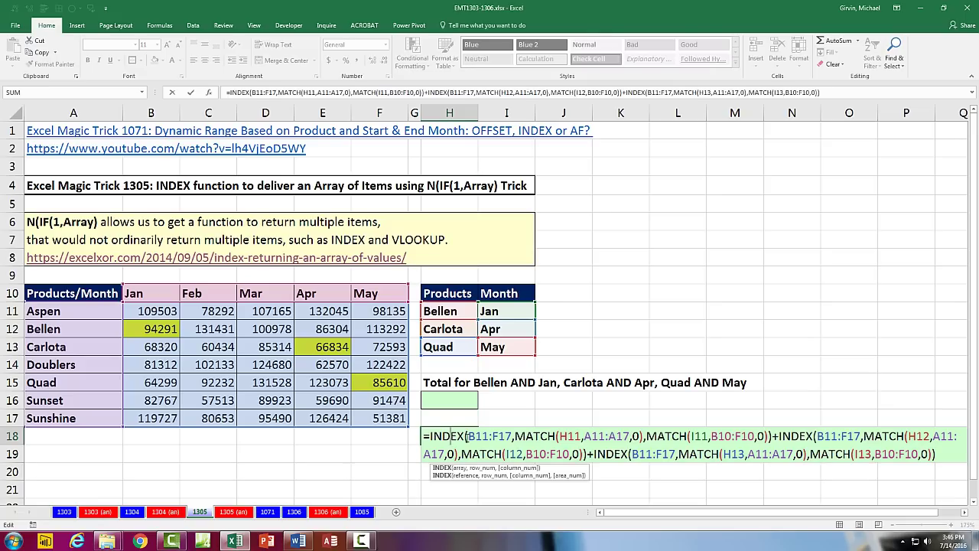
key(ctrl+Return)
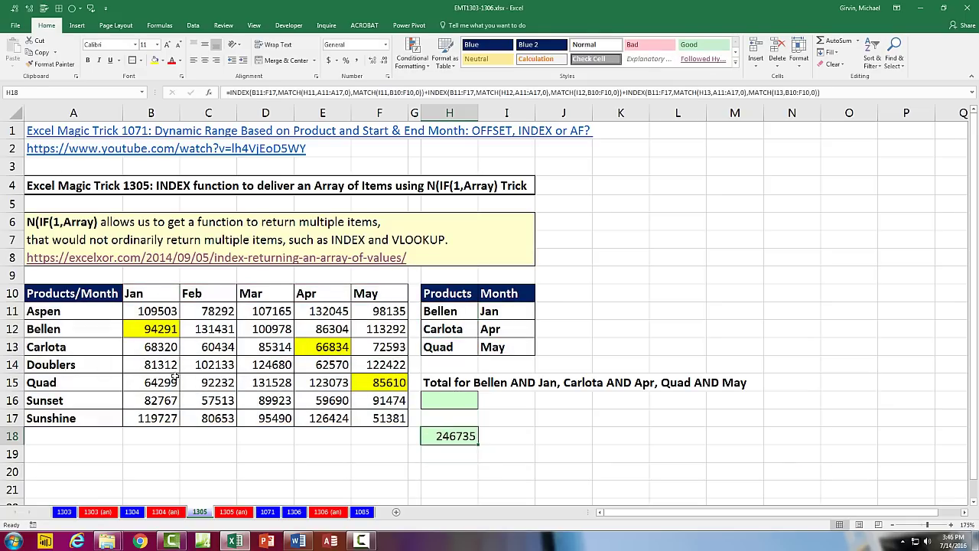
Check Product 4's Feb–Apr values on sheet 1071, then return to sheet 1305.
click(270, 512)
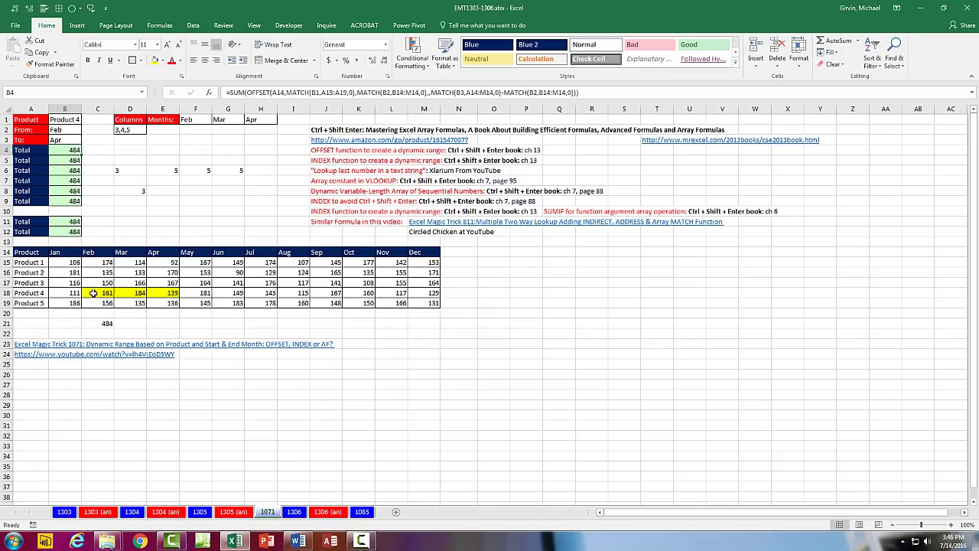
drag(103, 293, 162, 293)
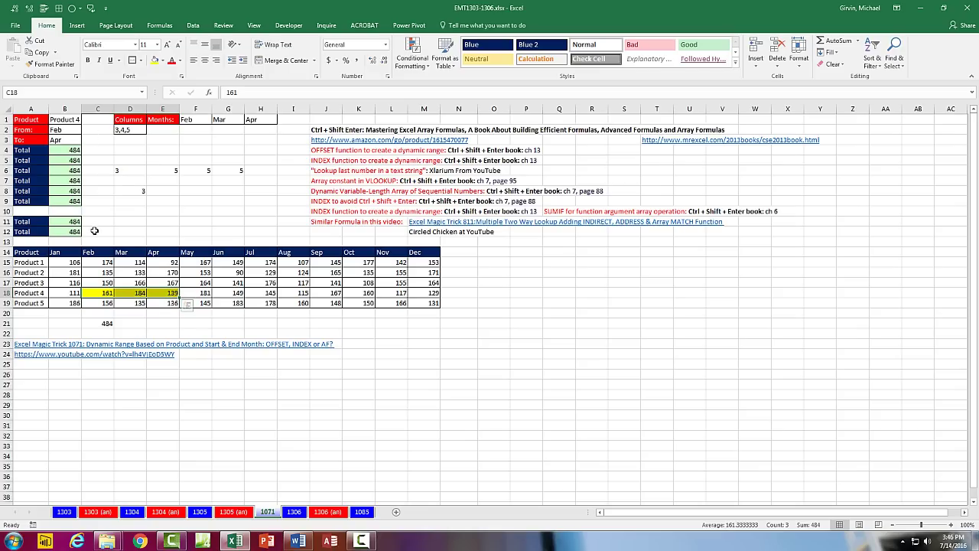
click(201, 512)
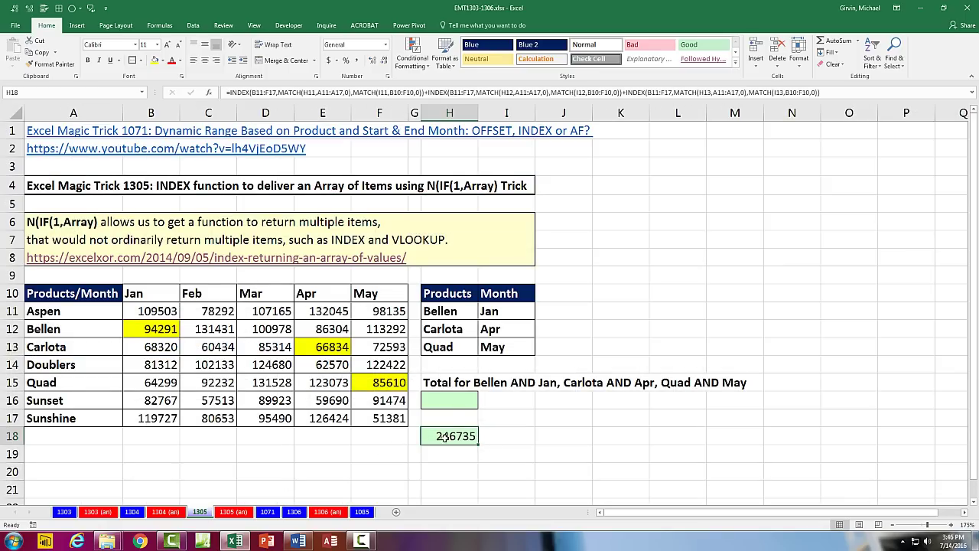
In H16 enter =INDEX(B11:F17,MATCH(H11:H13,A11:A17,0)) and preview the MATCH as {2;3;5}.
click(453, 401)
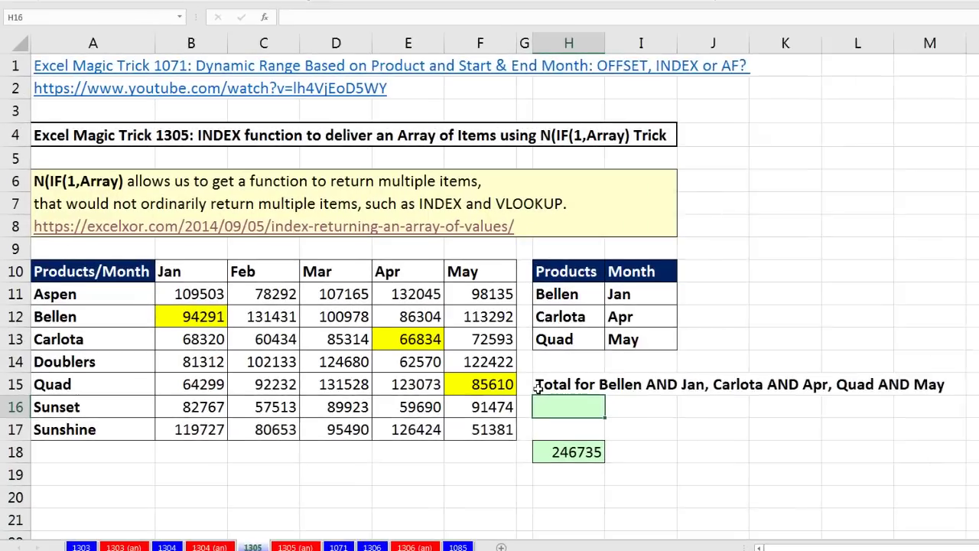
text(=index()
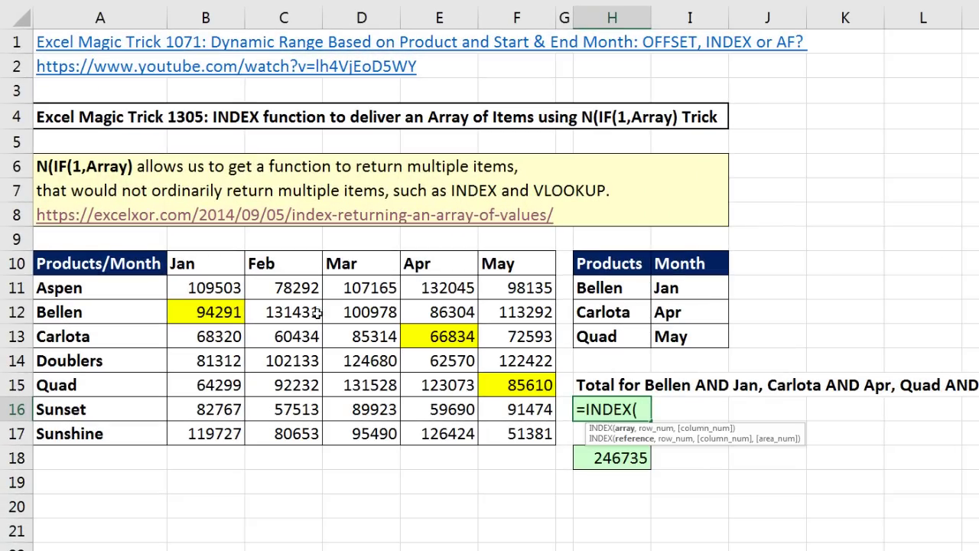
drag(185, 292, 540, 434)
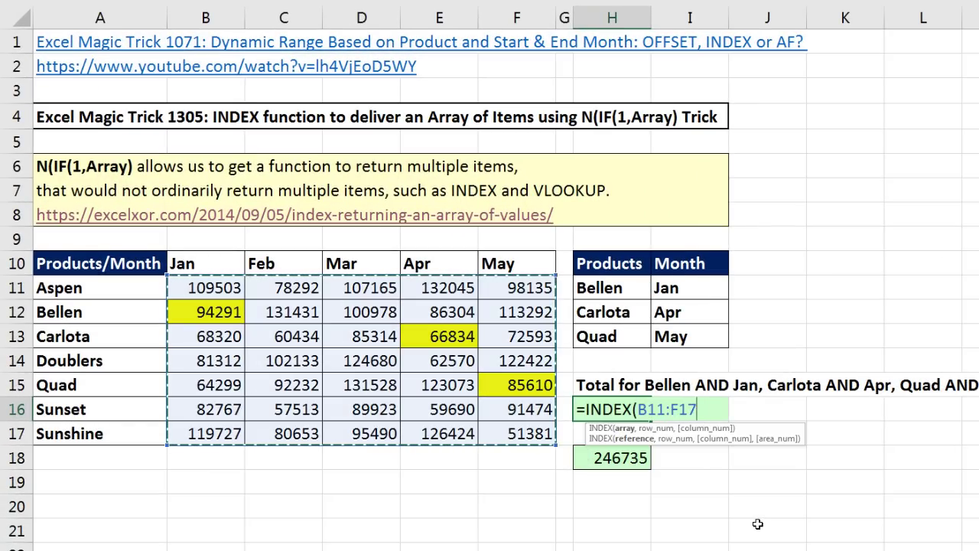
text(,)
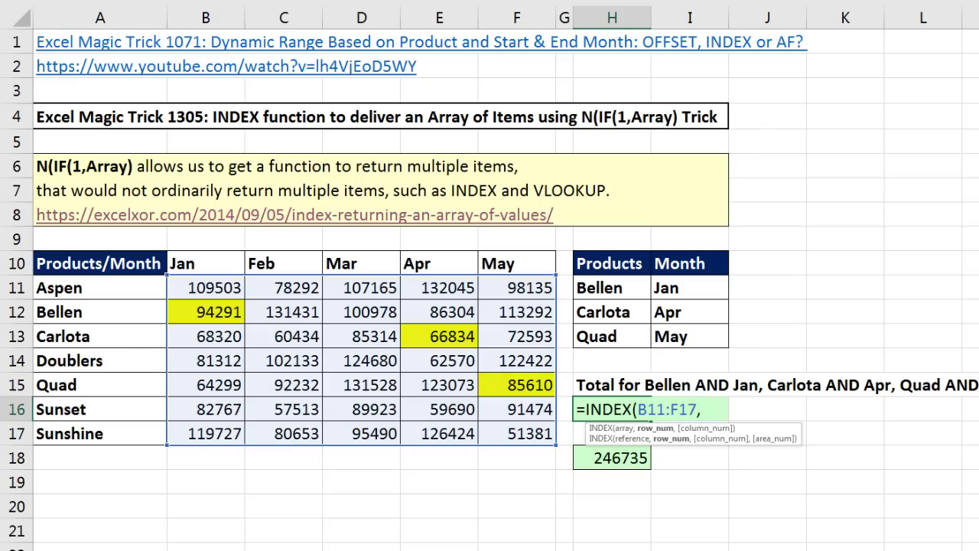
text(ma)
key(Tab)
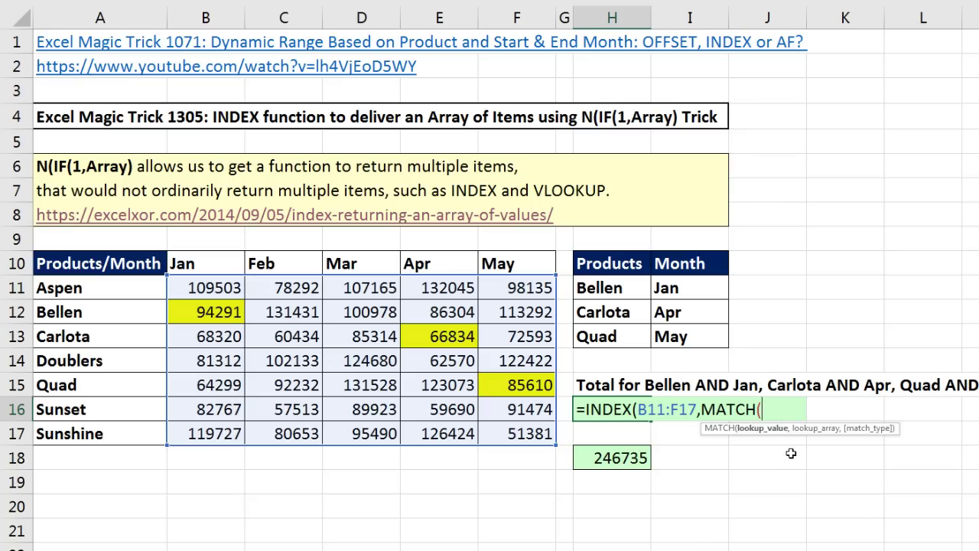
drag(614, 289, 610, 337)
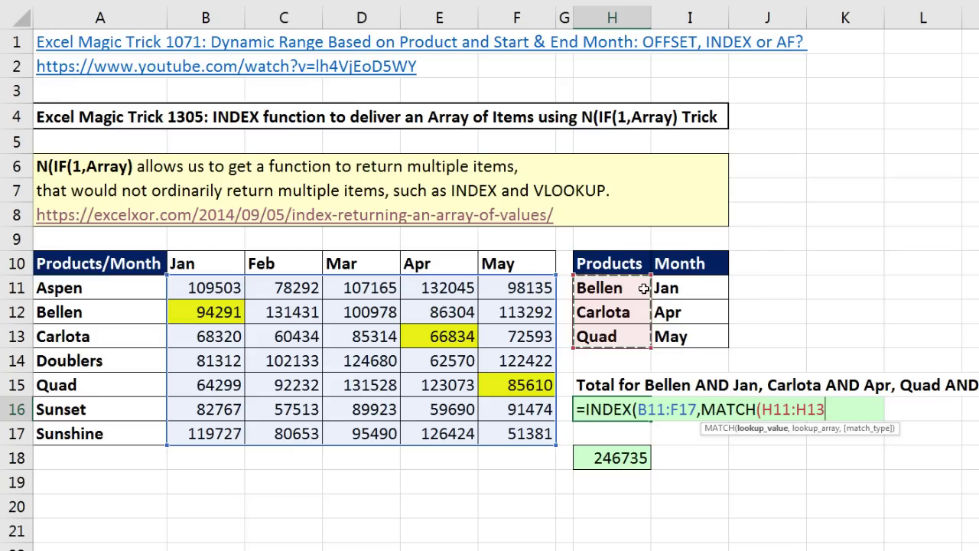
text(,)
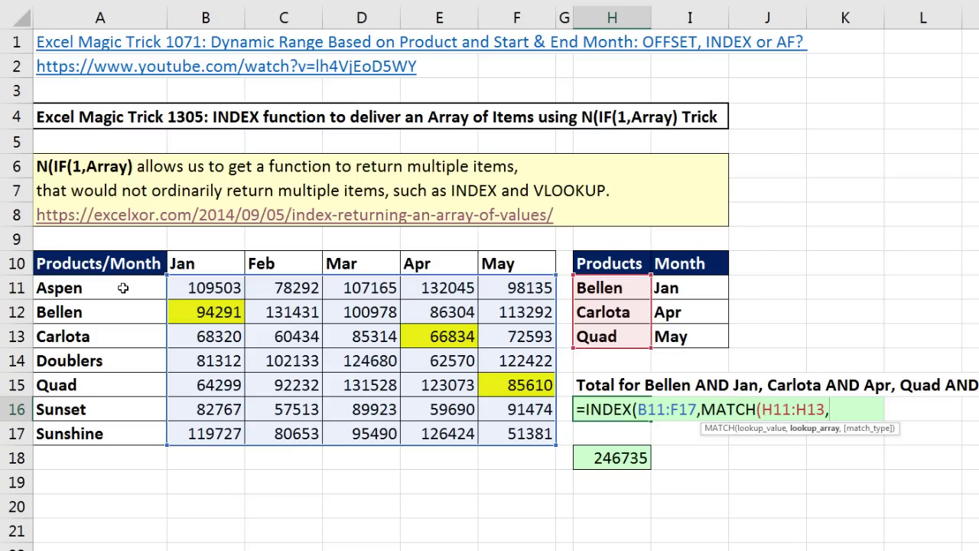
drag(122, 288, 122, 433)
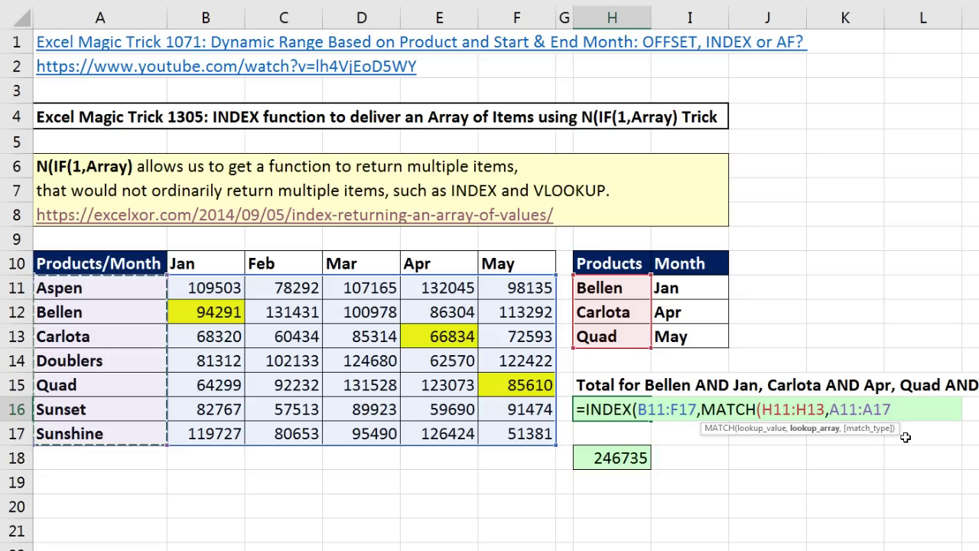
text(,0)
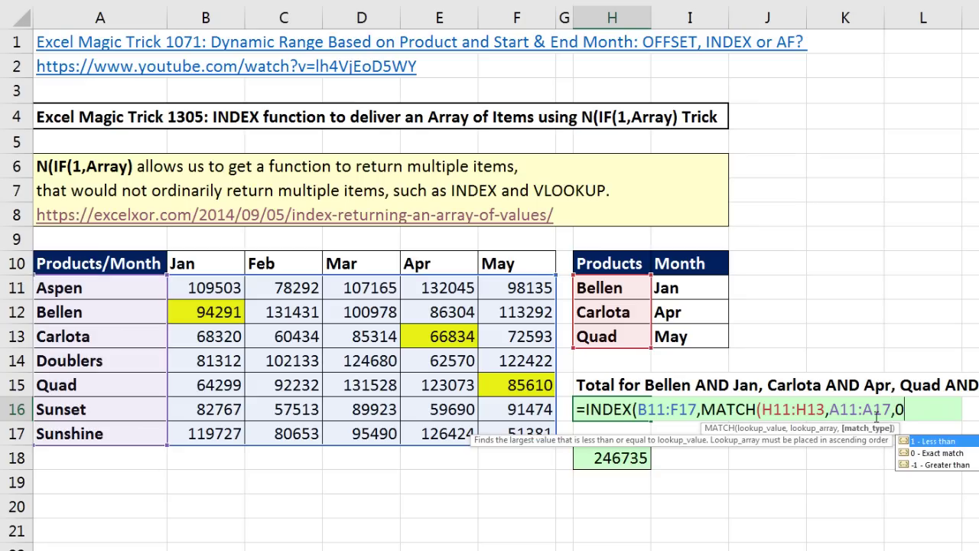
text())
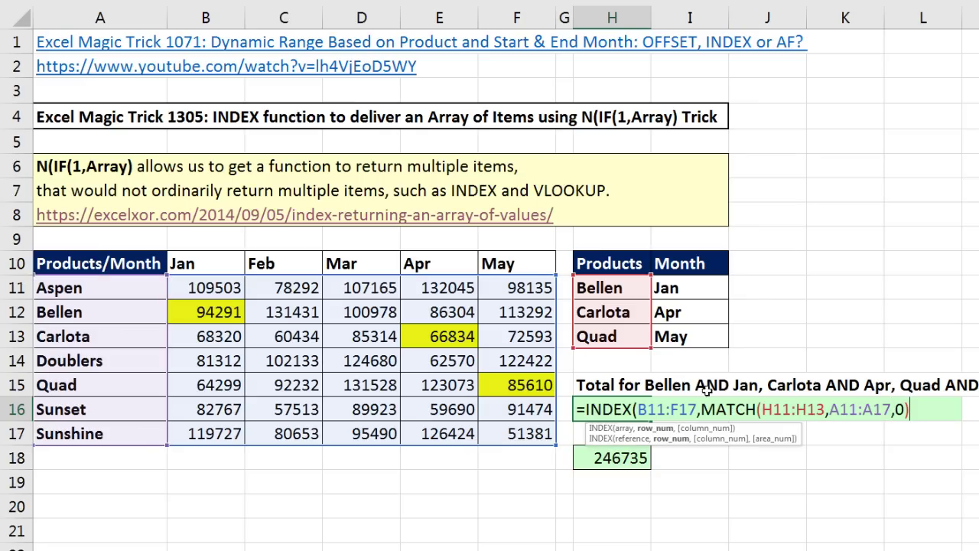
click(656, 429)
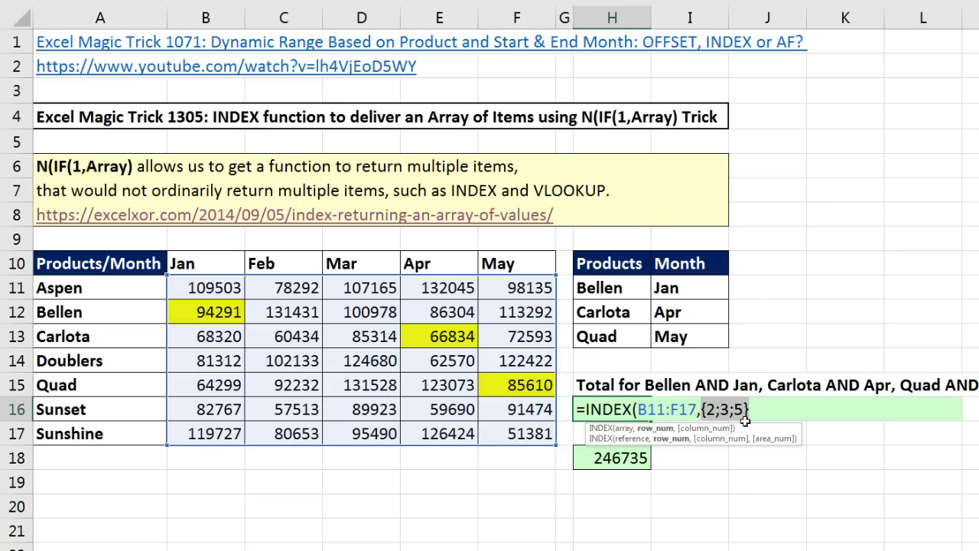
key(ctrl+z)
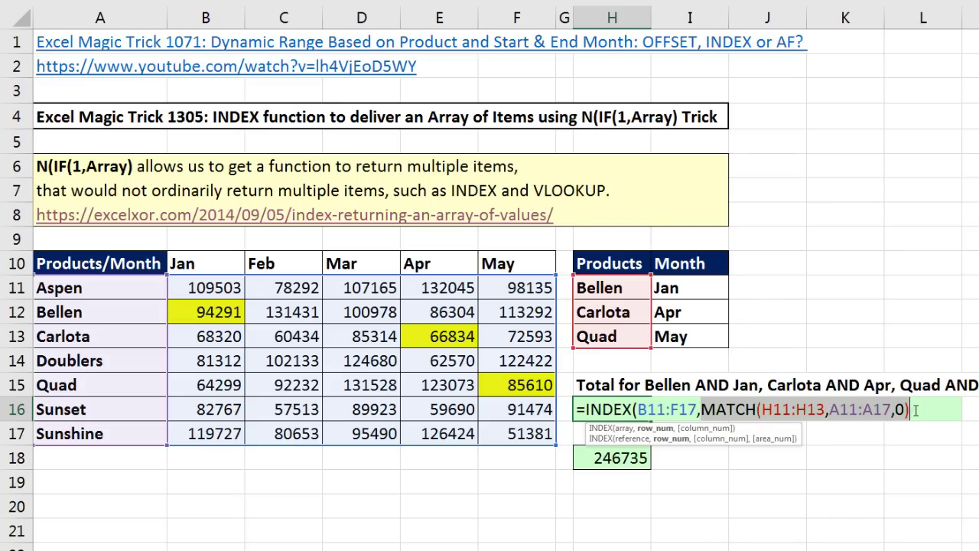
Add MATCH(I11:I13,B10:F10,0) as the column argument and preview it as {1;4;5}.
click(916, 410)
text(,)
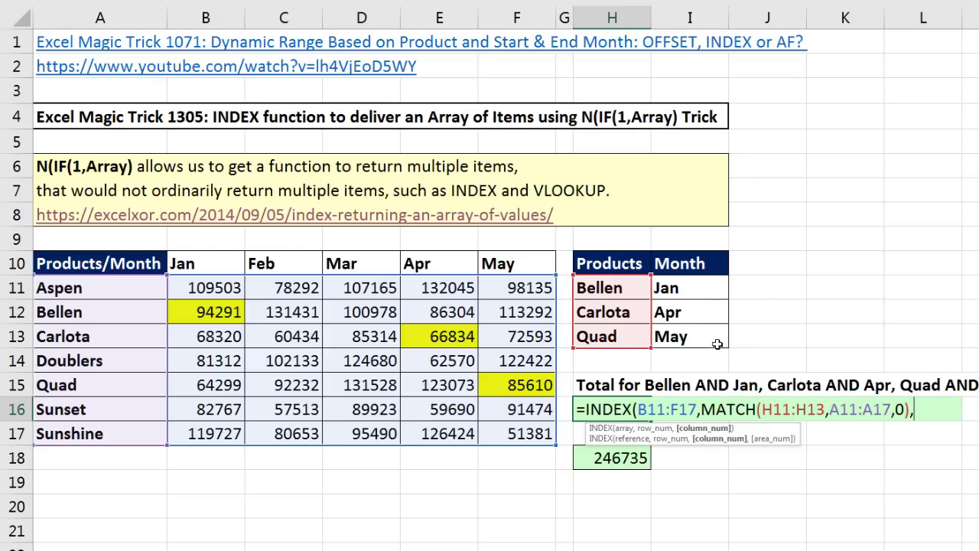
text(m)
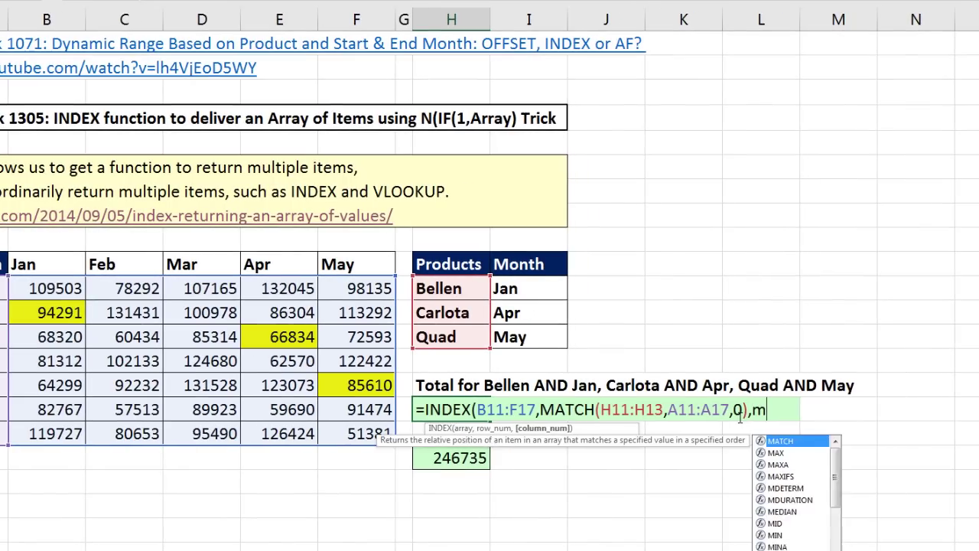
text(a)
key(Tab)
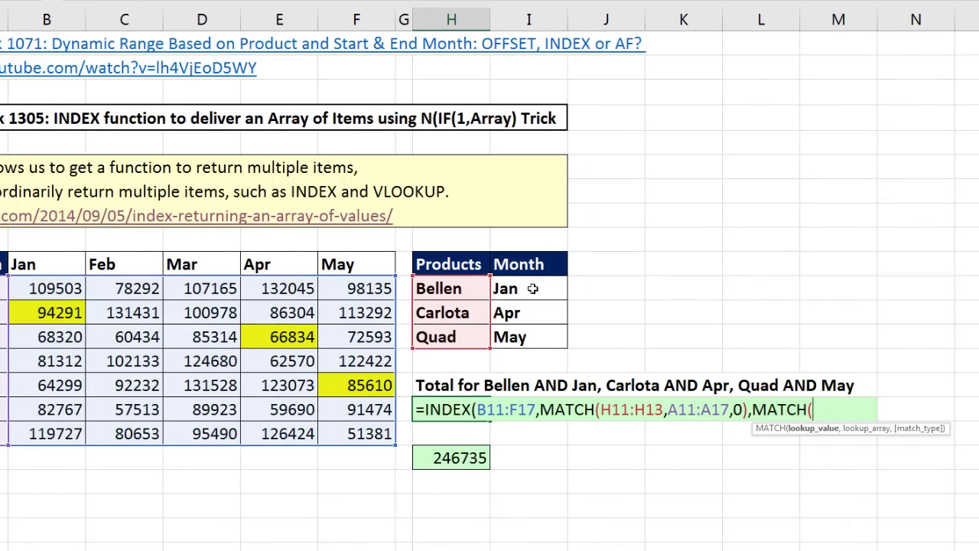
drag(533, 288, 529, 338)
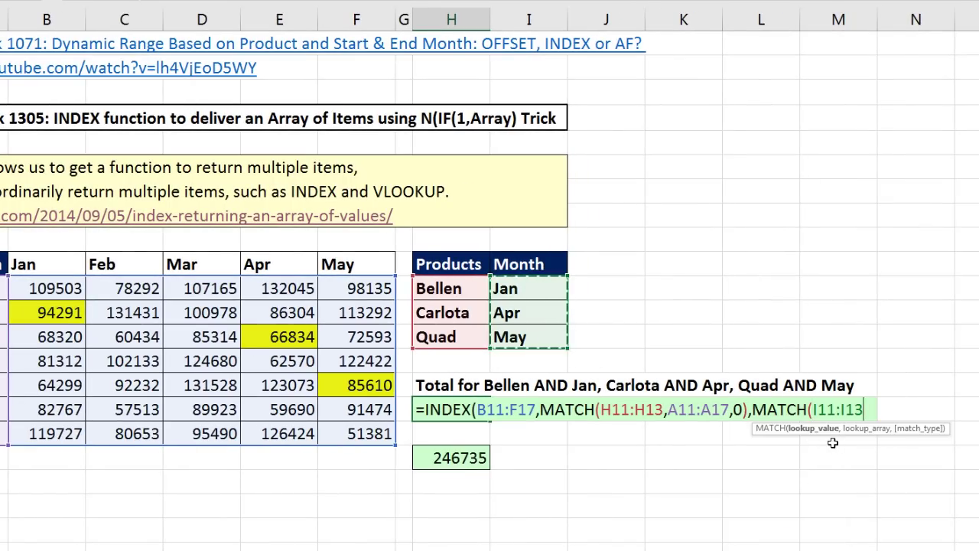
text(,)
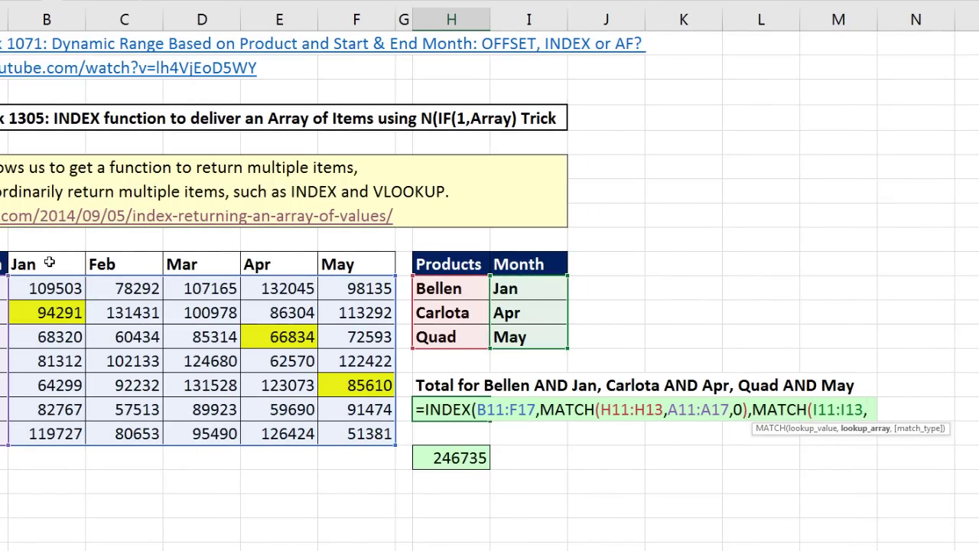
drag(47, 262, 357, 263)
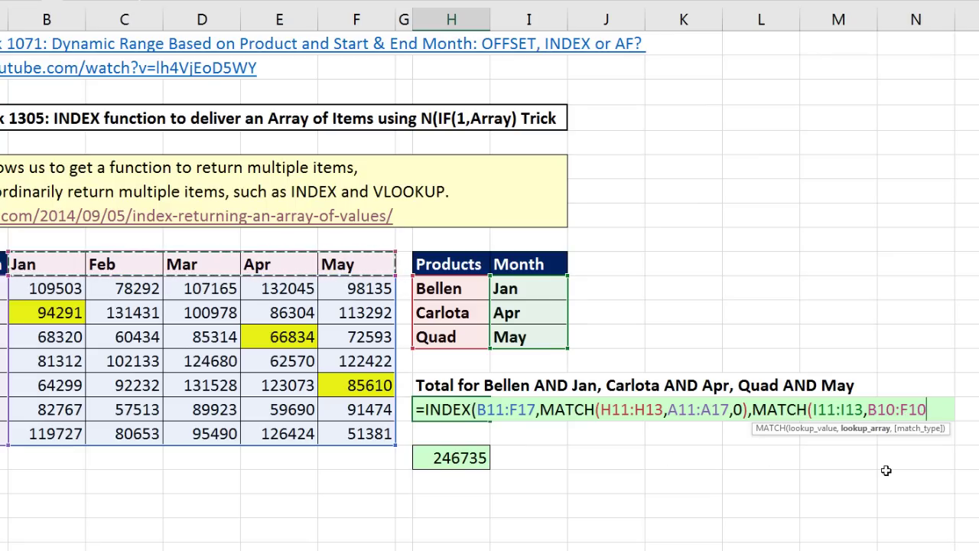
text(,0))
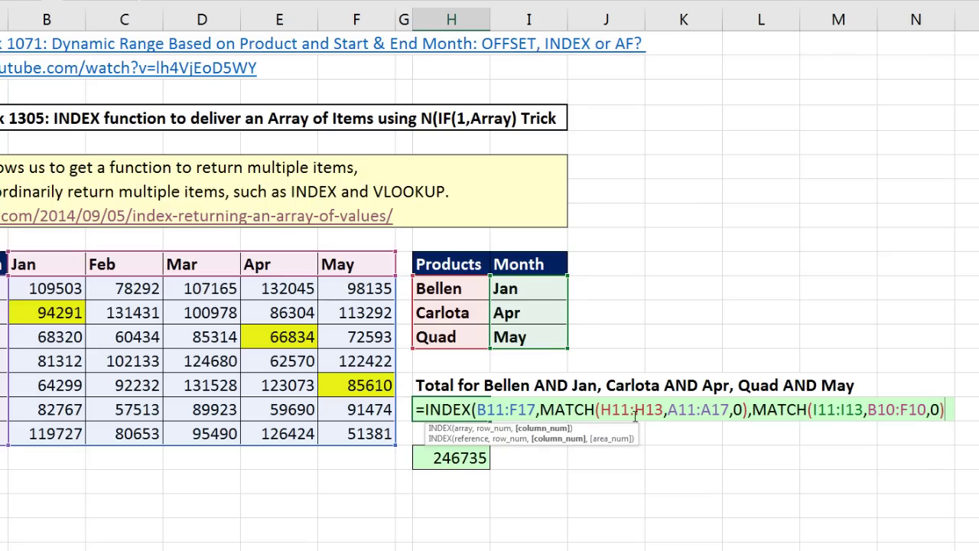
click(555, 429)
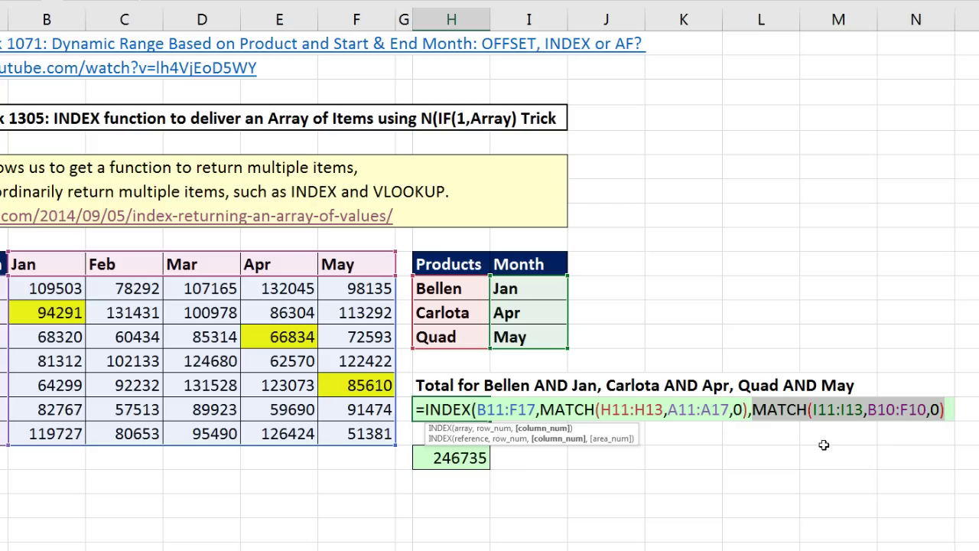
key(F9)
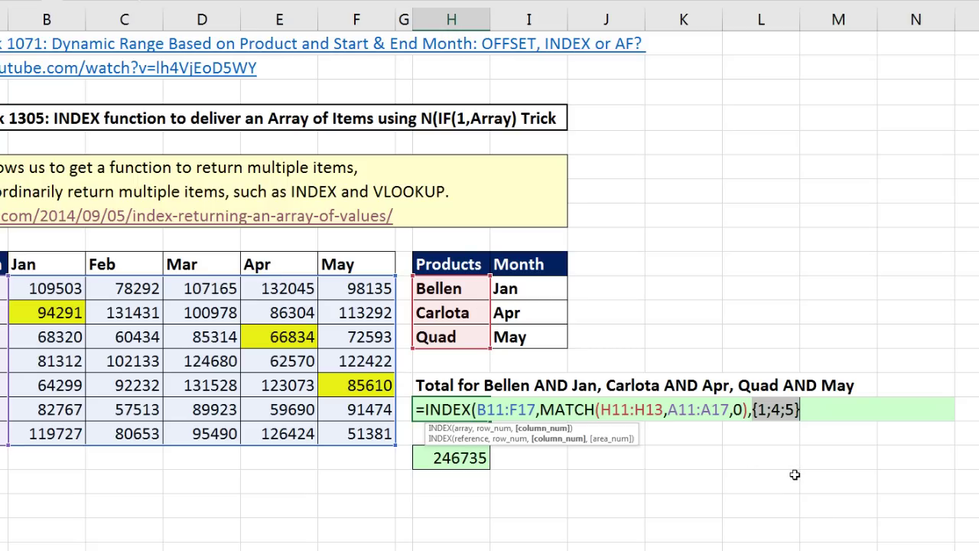
key(ctrl+z)
Close the INDEX formula and evaluate it, which gives #VALUE!, then undo the preview.
click(956, 409)
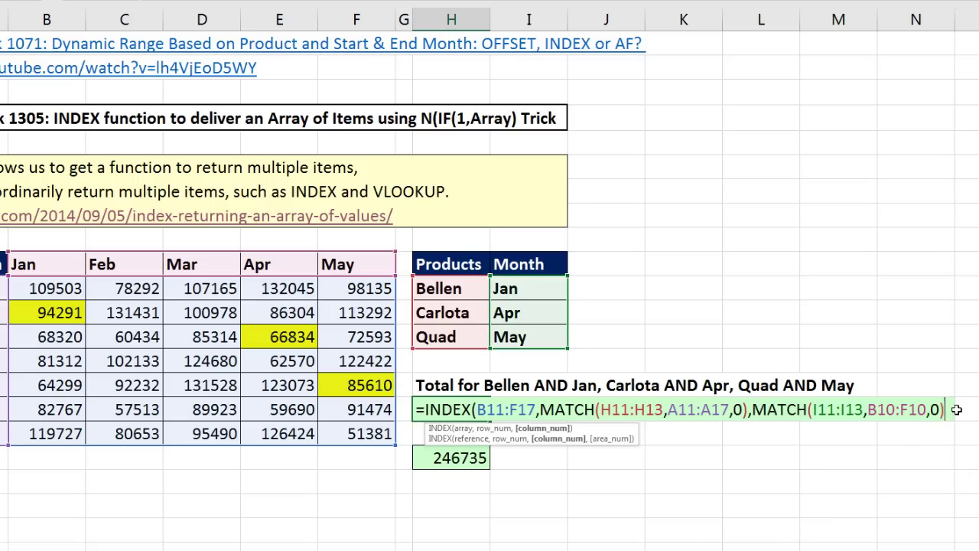
text())
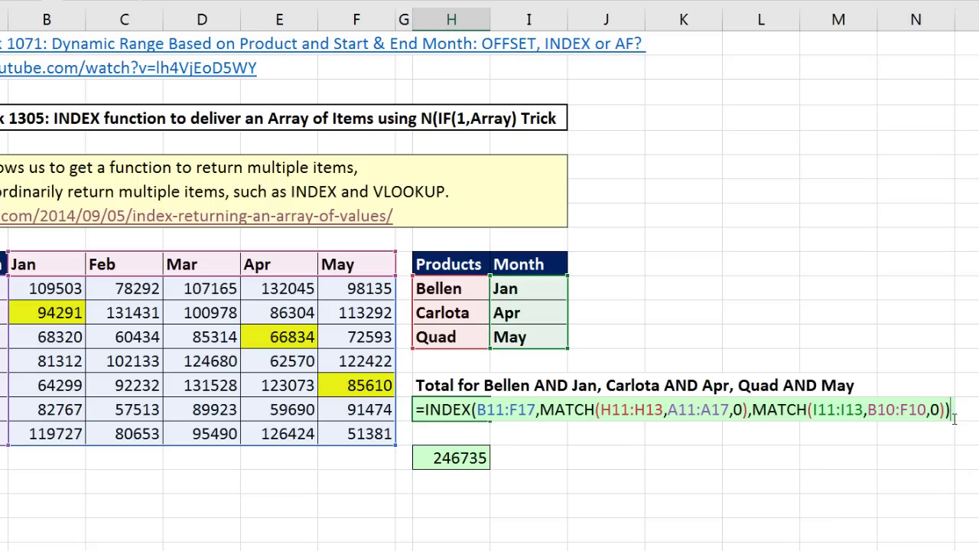
drag(956, 414, 329, 375)
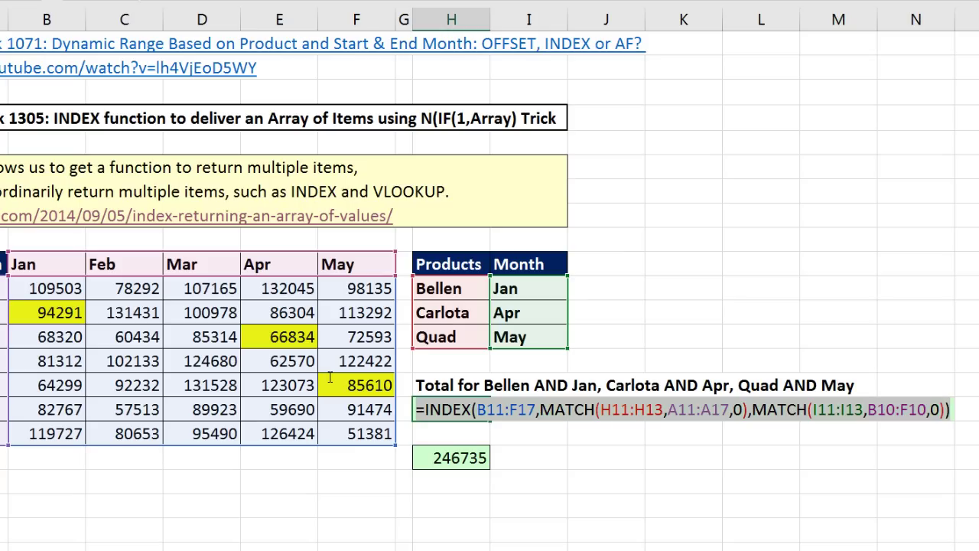
key(F9)
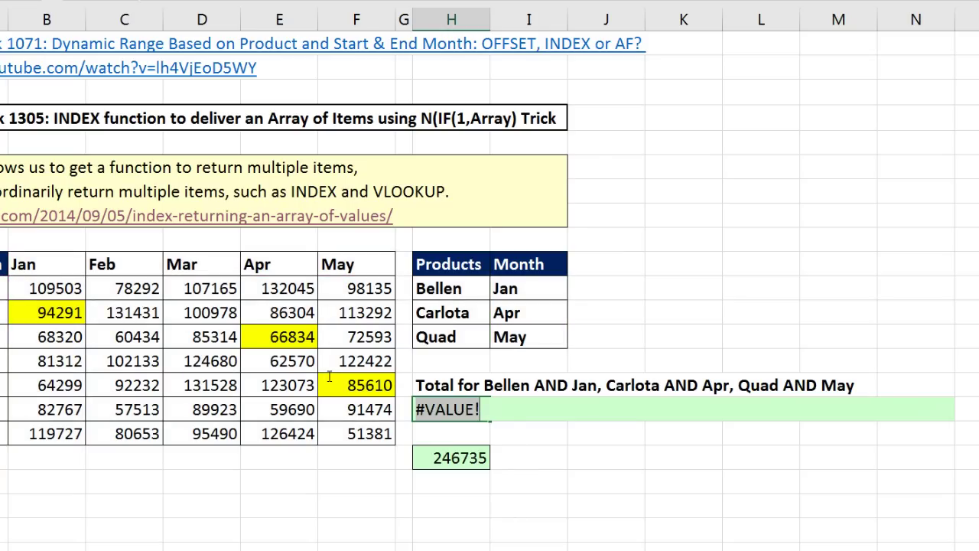
key(ctrl+z)
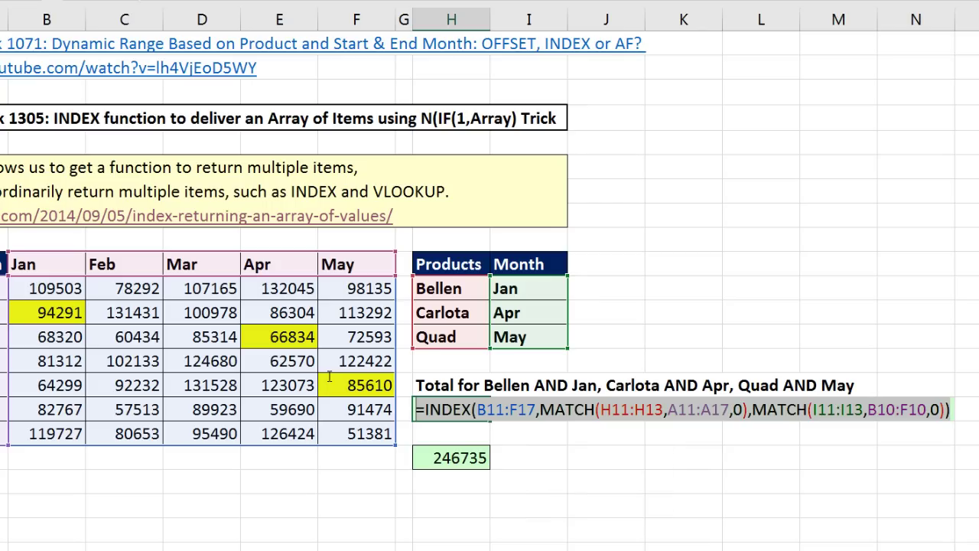
click(559, 411)
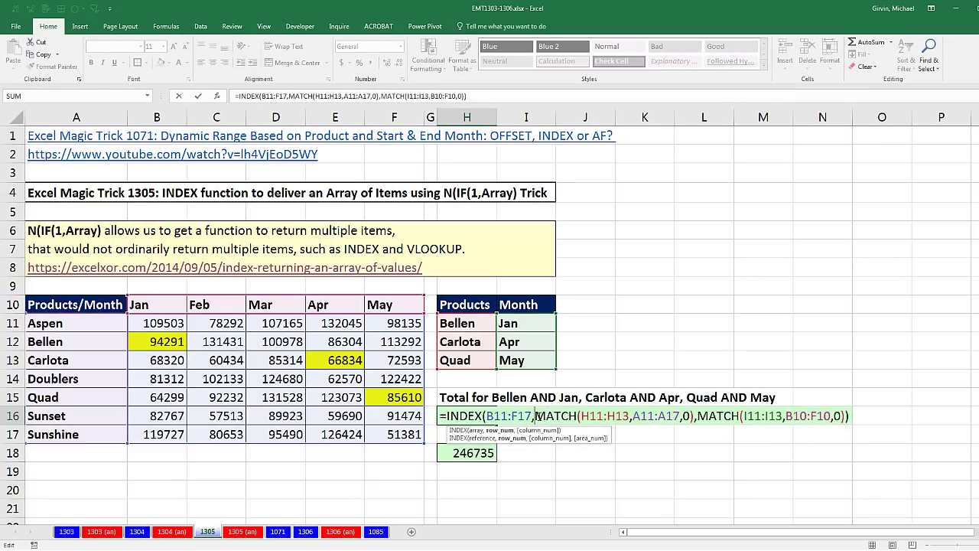
click(507, 429)
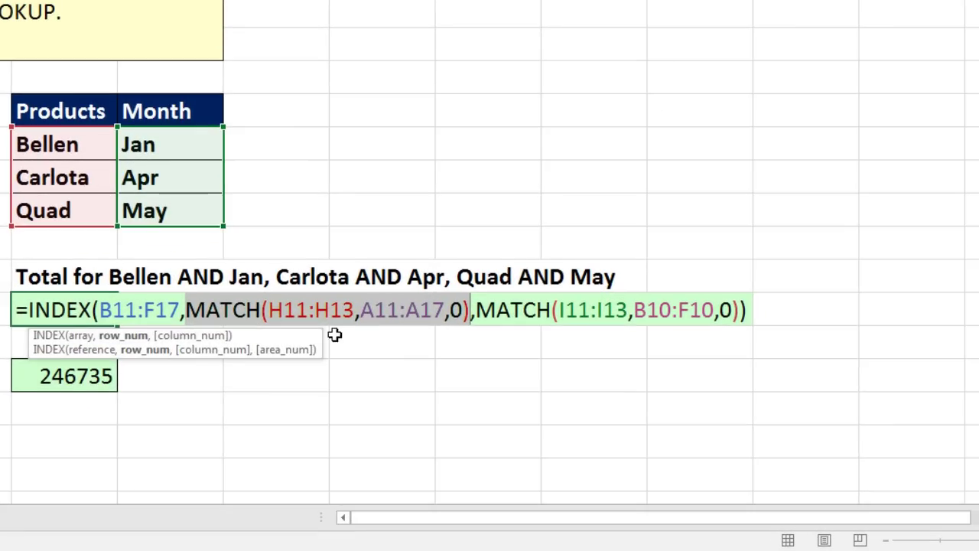
Wrap the product MATCH as N(IF(1,MATCH(H11:H13,A11:A17,0))).
click(186, 310)
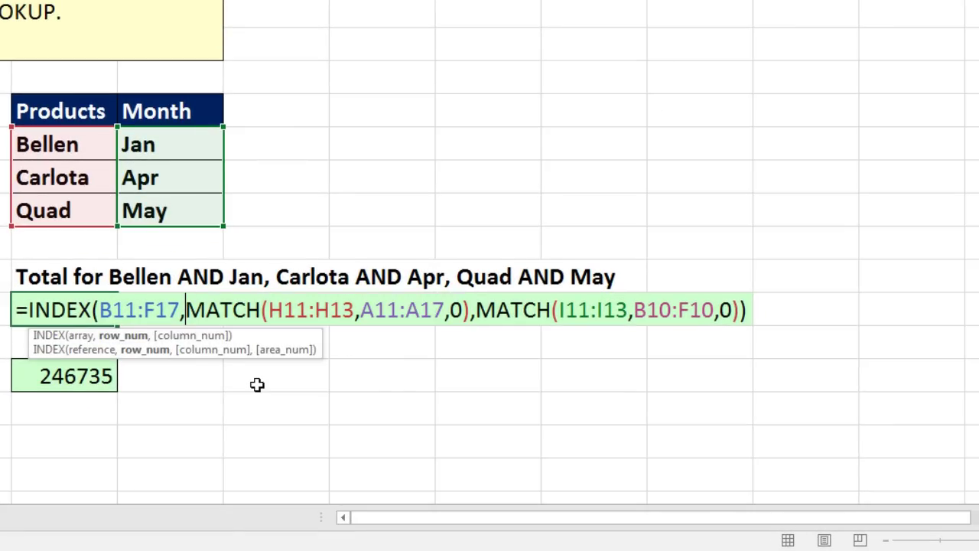
text(n)
key(Tab)
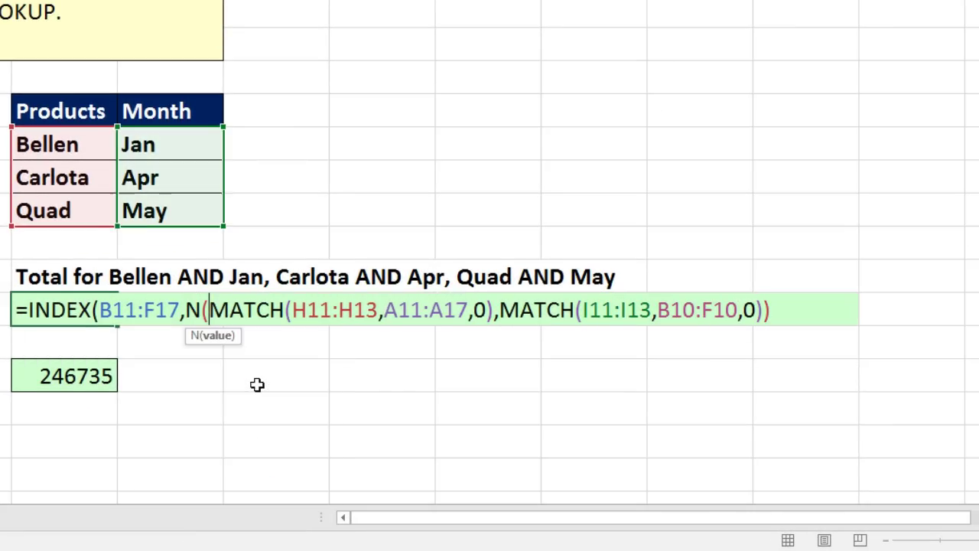
text(if)
key(Tab)
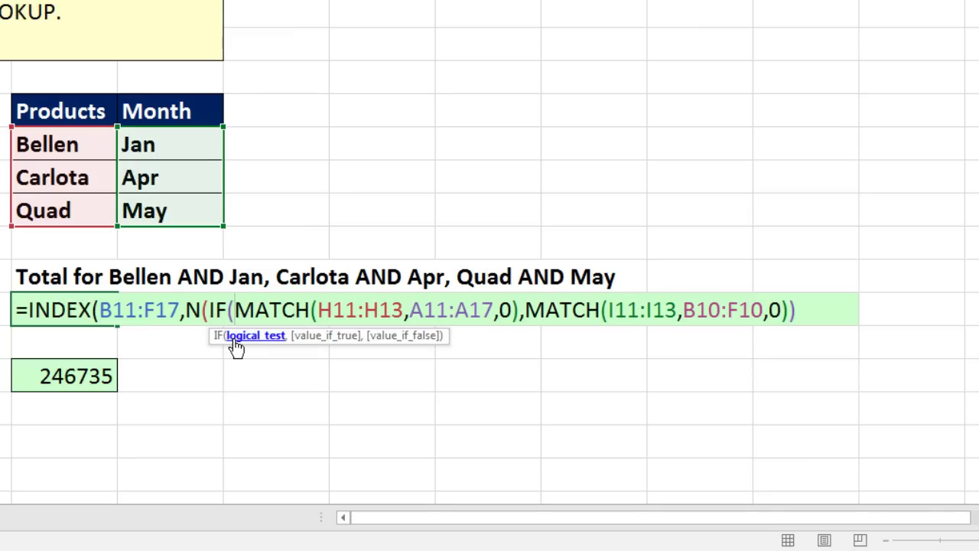
text(1,)
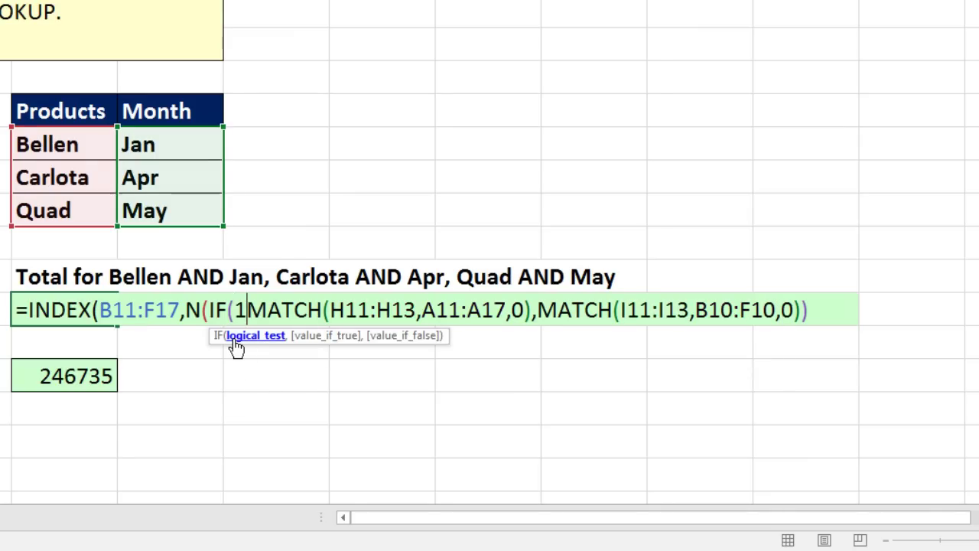
click(326, 336)
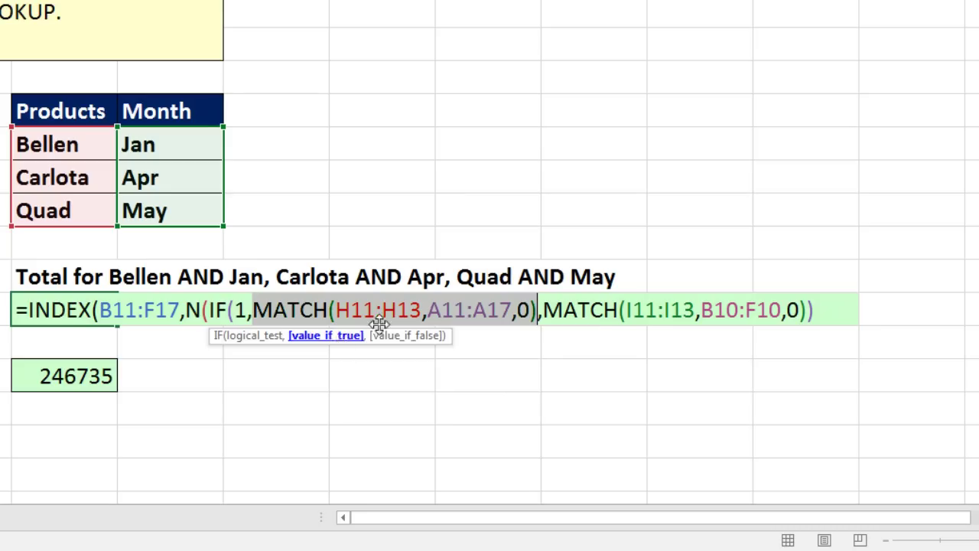
click(537, 312)
text())
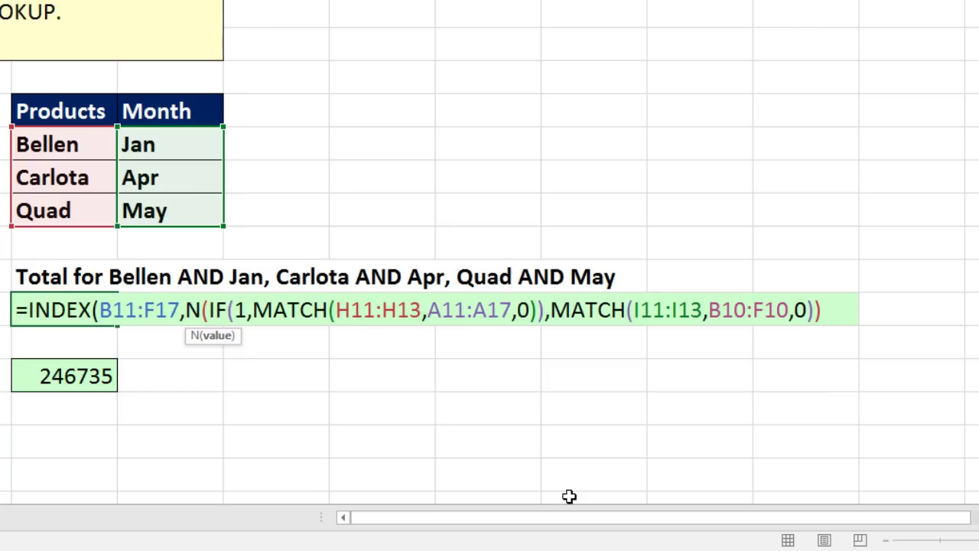
text())
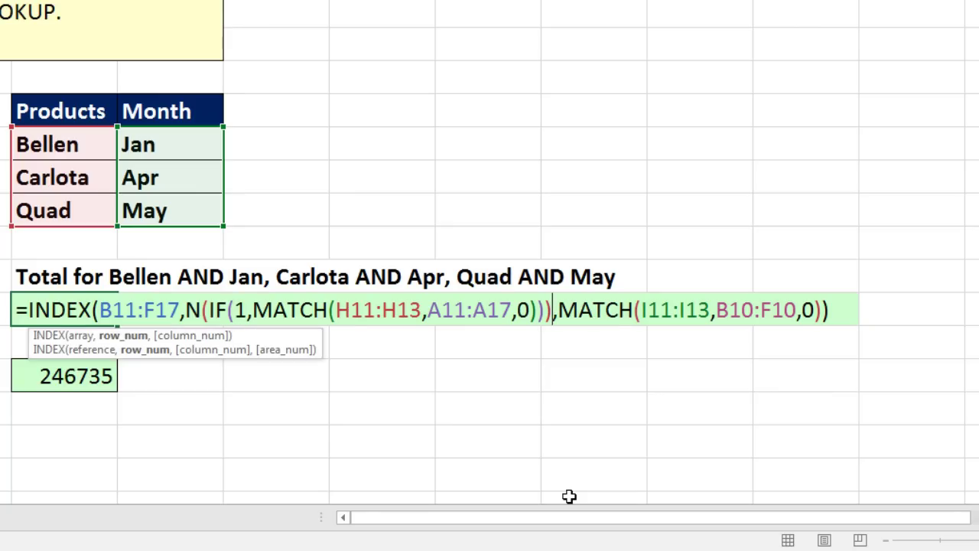
Preview the wrapped row argument as {2;3;5}, then restore it.
click(117, 343)
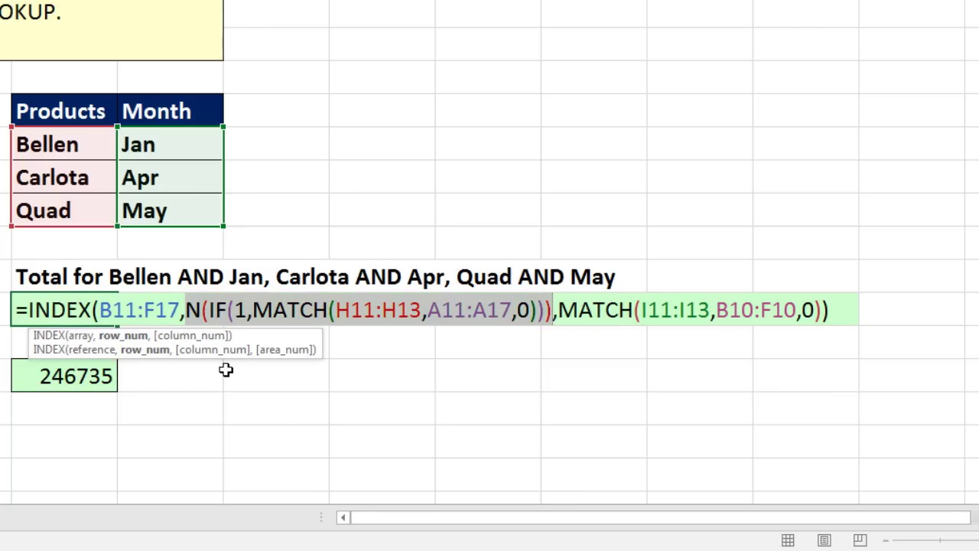
key(F9)
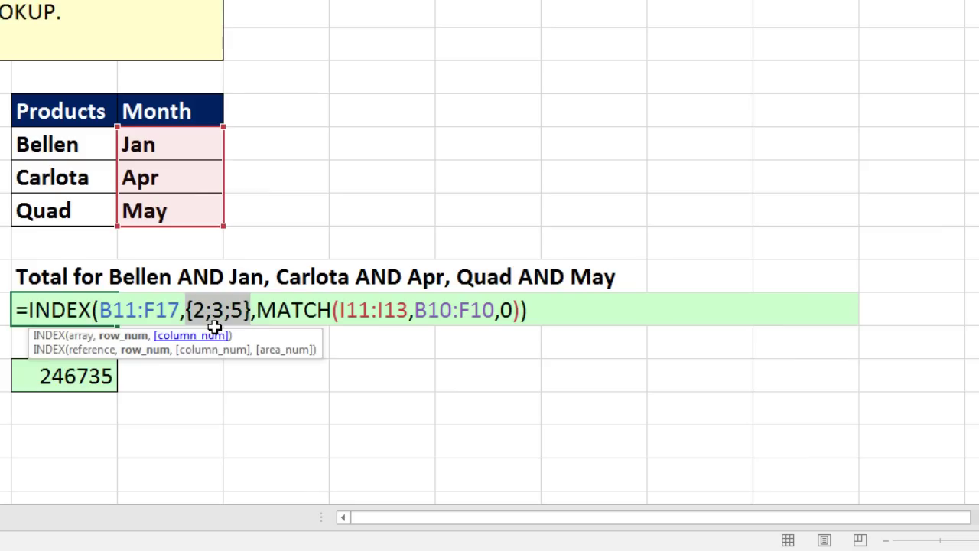
key(ctrl+z)
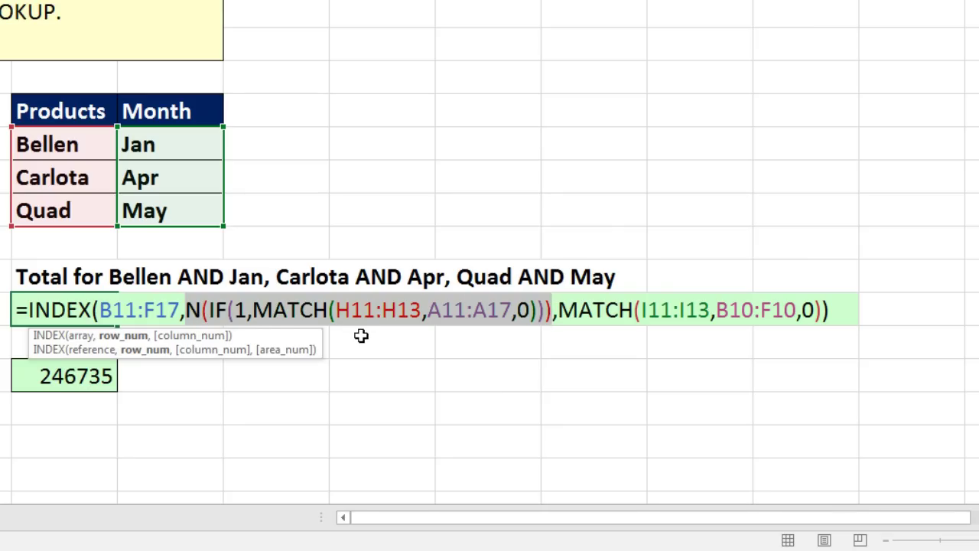
click(559, 312)
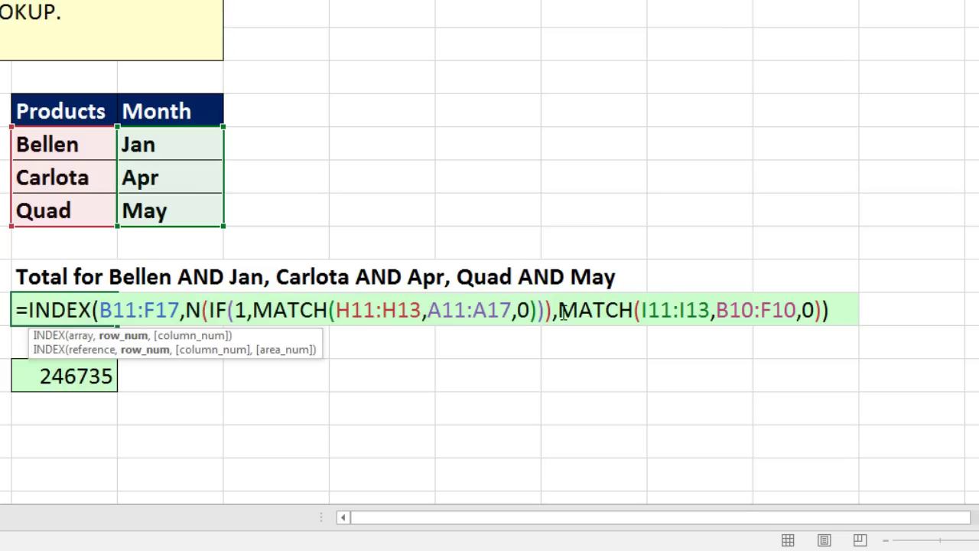
Paste N(IF(1, before the month MATCH, close it, and preview {94291;66834;85610}.
drag(191, 312, 252, 312)
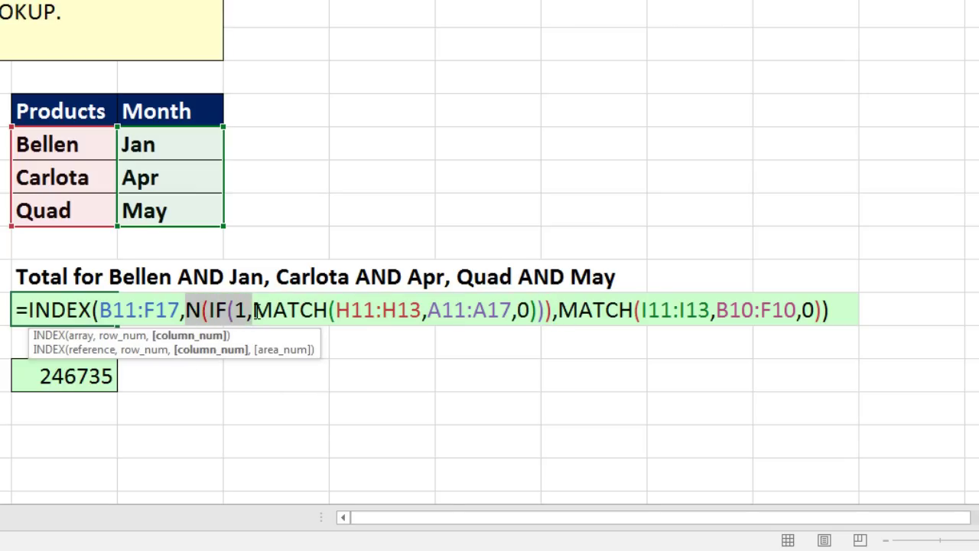
key(ctrl+c)
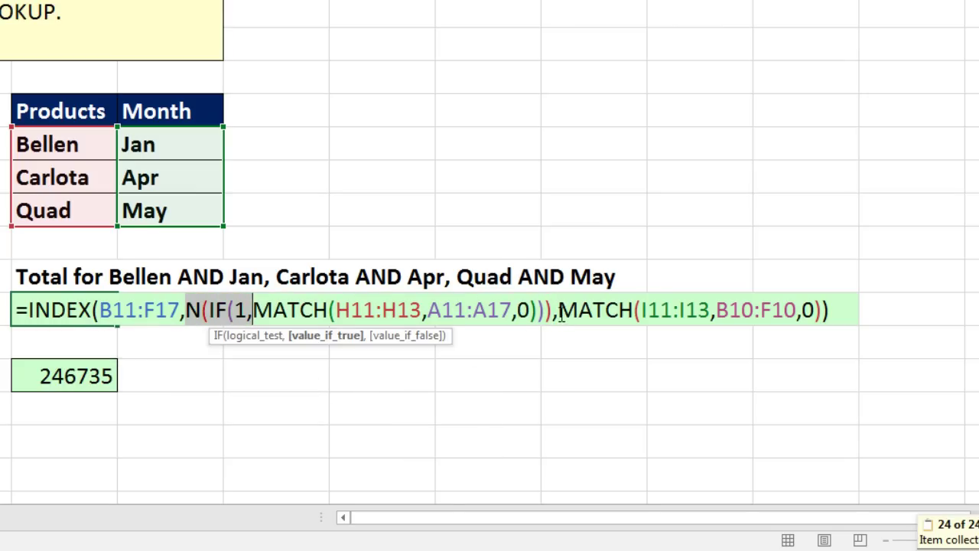
click(558, 312)
key(ctrl+v)
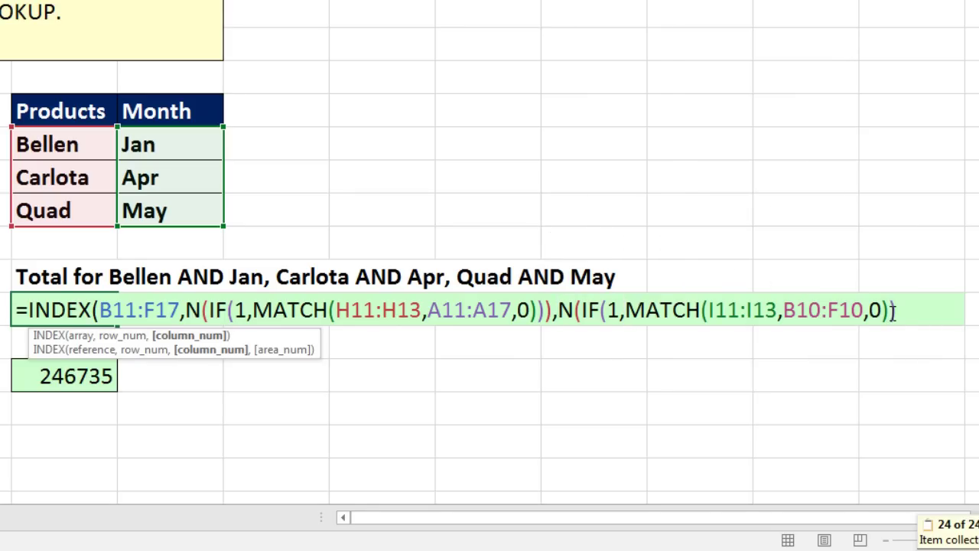
text()))
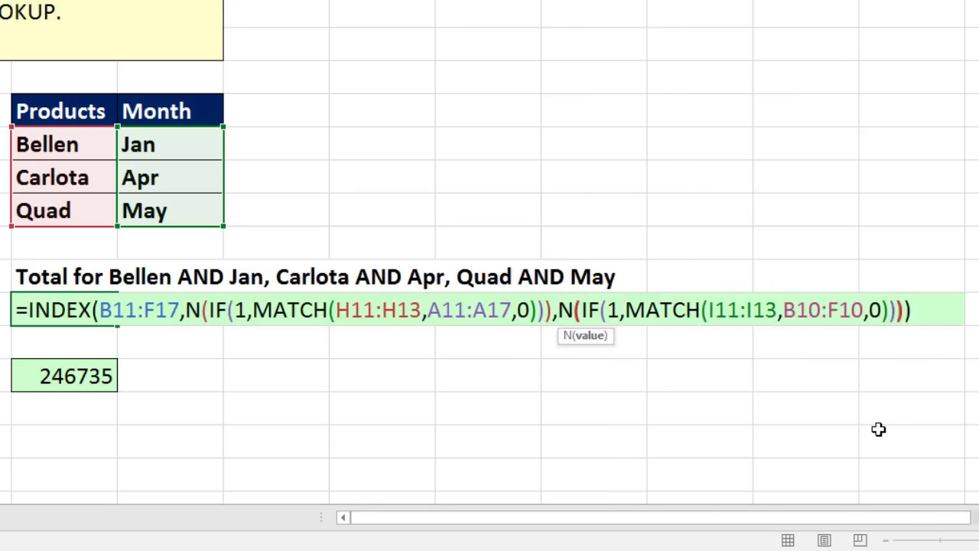
drag(949, 309, 14, 310)
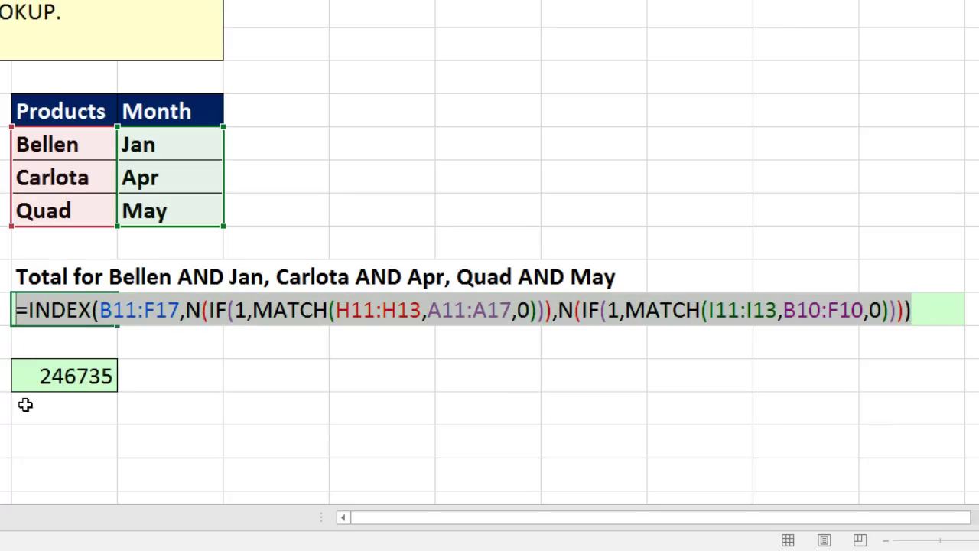
key(F9)
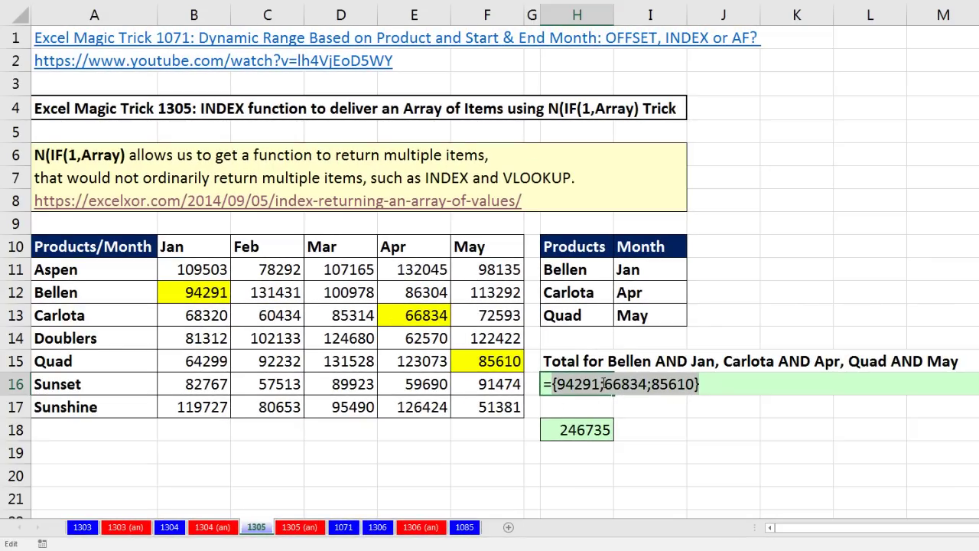
key(ctrl+z)
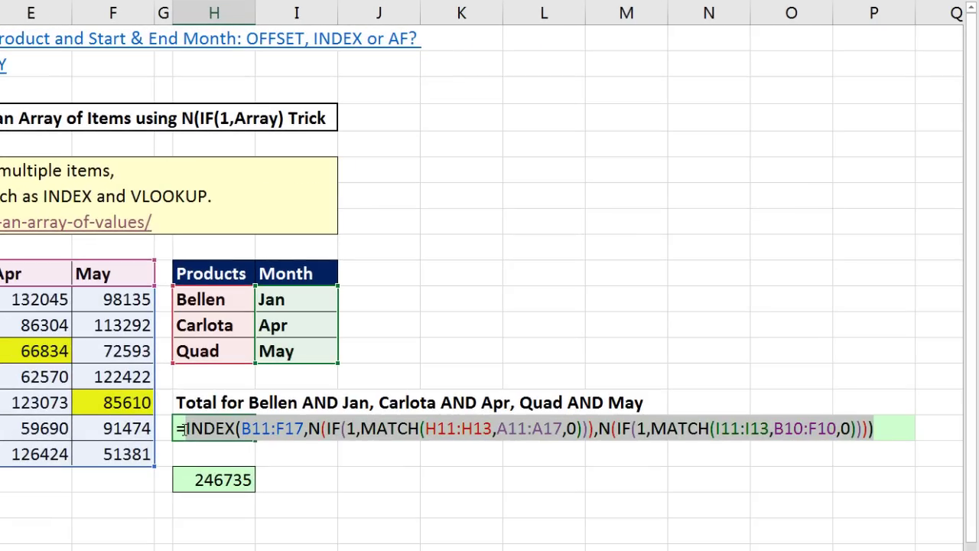
Wrap H16's INDEX formula in SUMPRODUCT and enter it as an array formula.
click(186, 429)
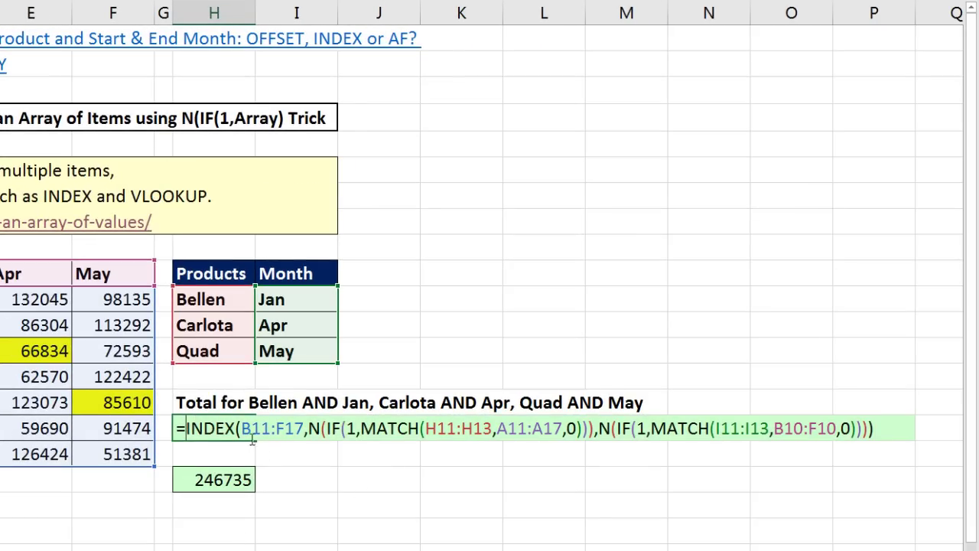
text(sump)
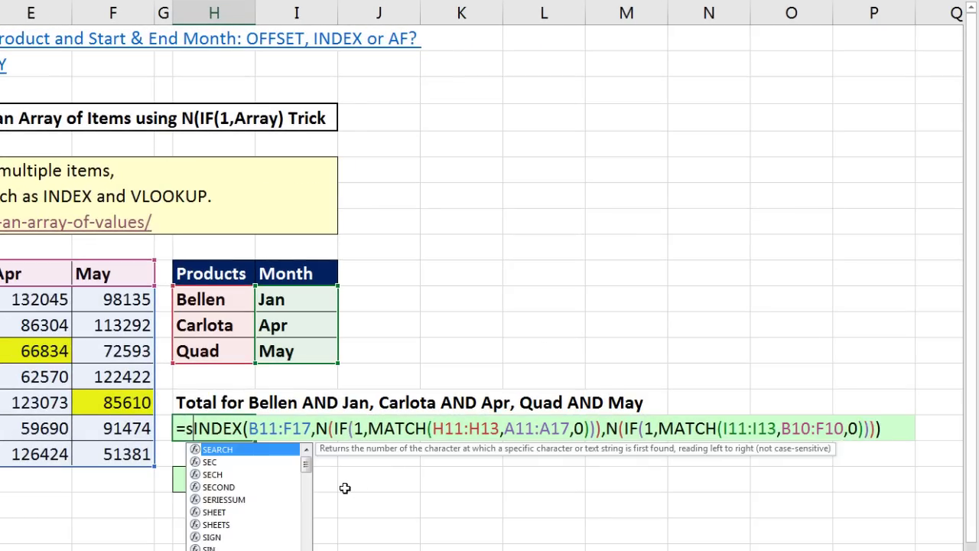
key(Tab)
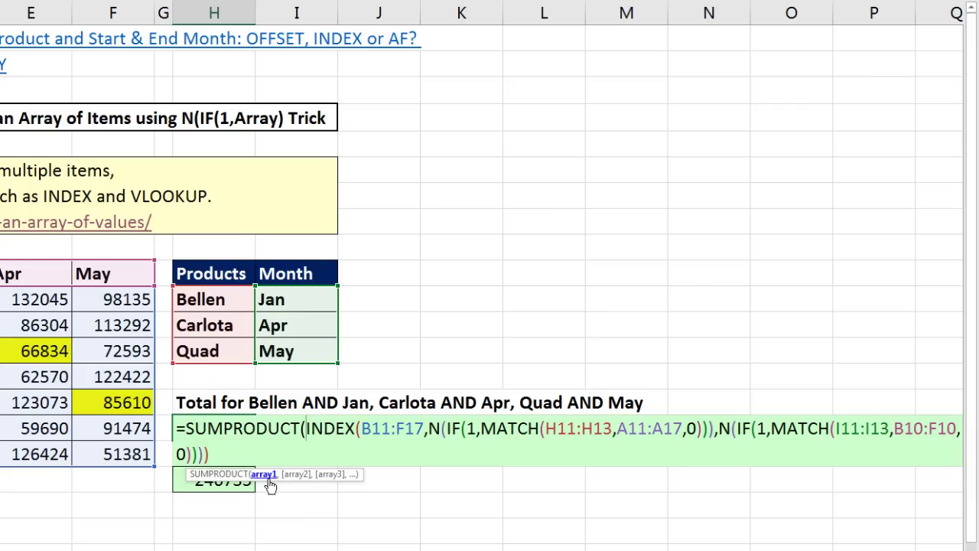
click(238, 458)
text())
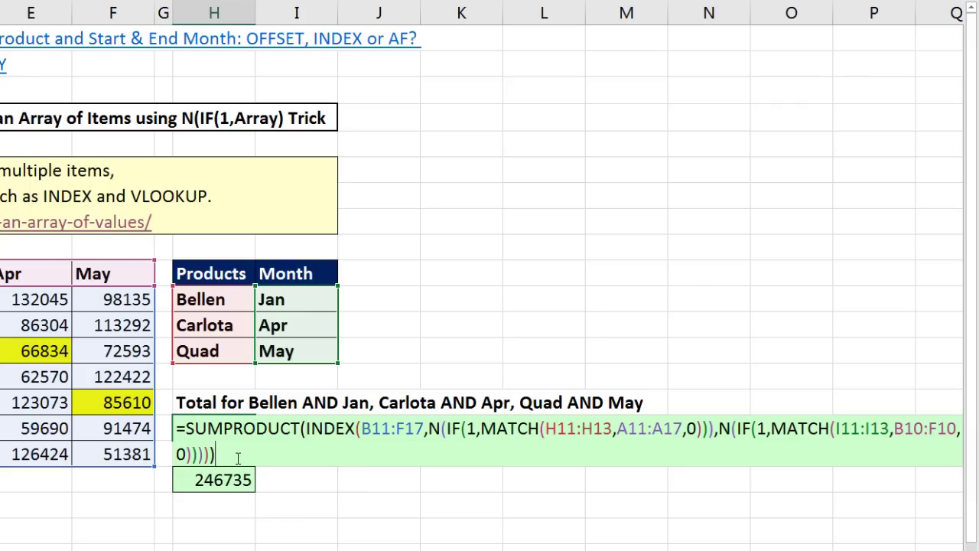
key(Return)
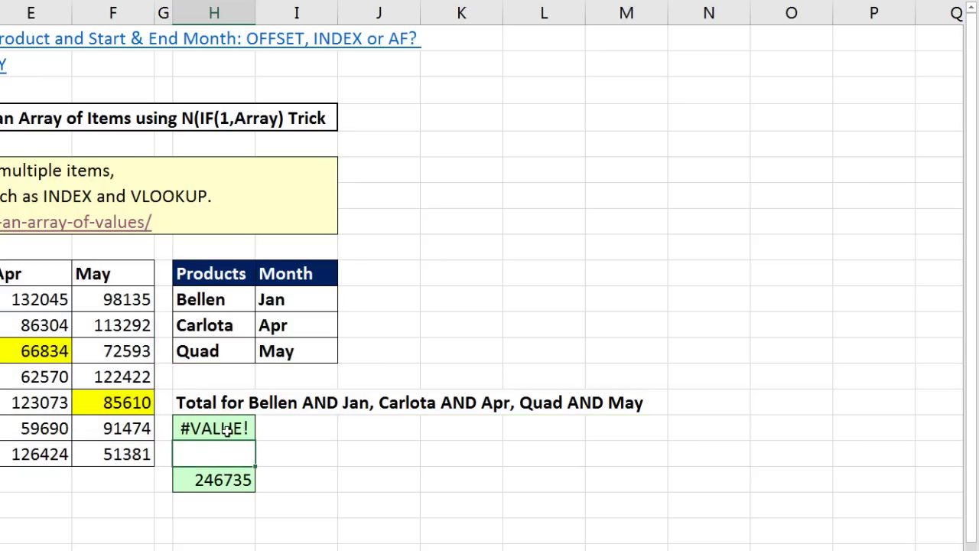
double_click(225, 430)
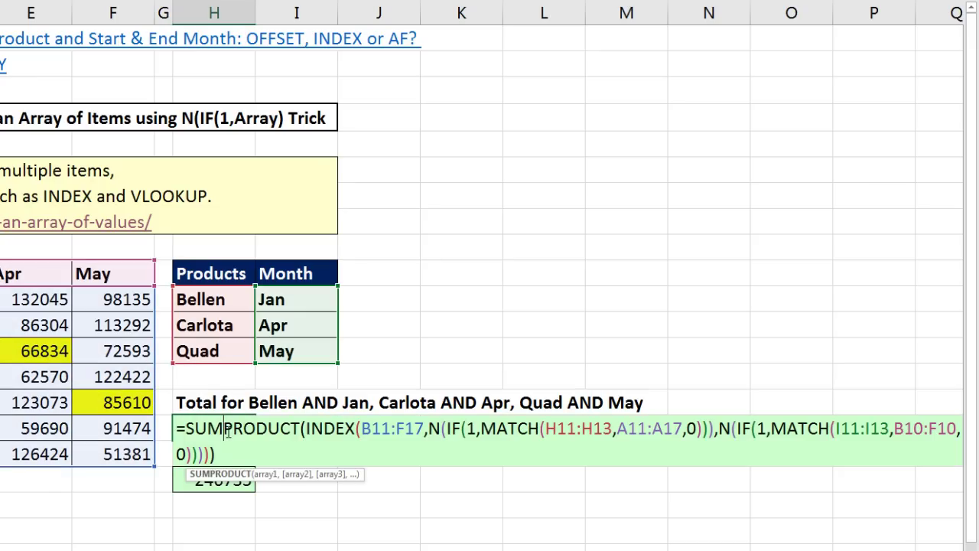
click(567, 428)
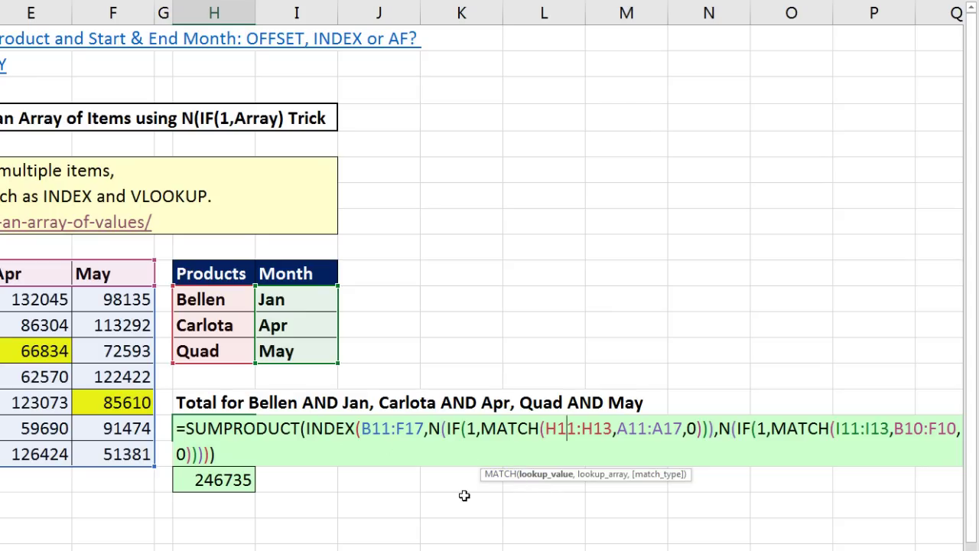
key(ctrl+shift+Return)
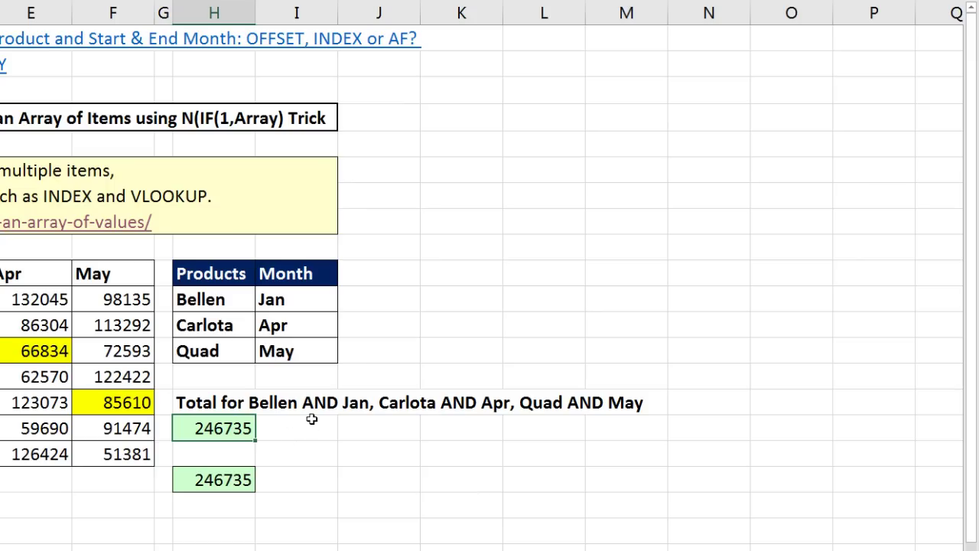
Delete PRODUCT from SUMPRODUCT, leaving SUM.
double_click(231, 432)
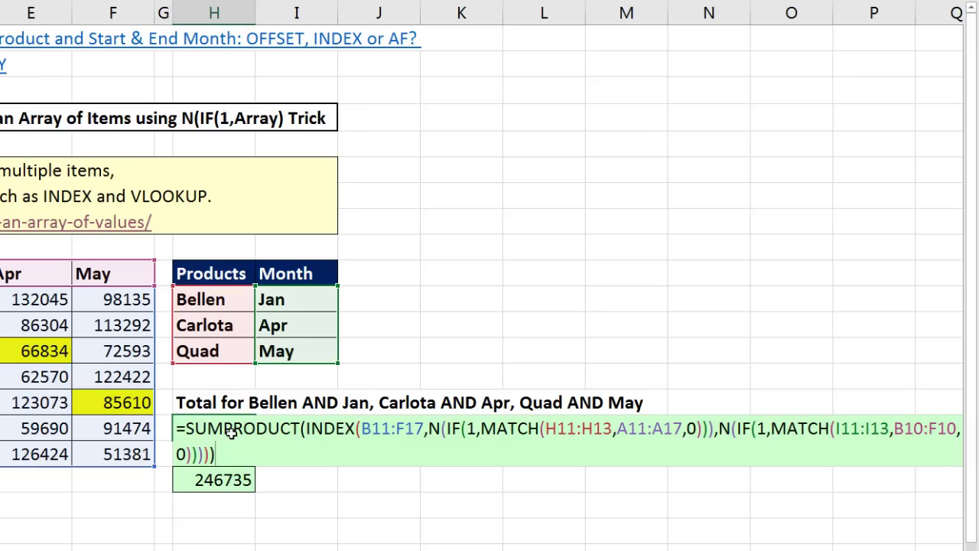
drag(225, 429, 300, 429)
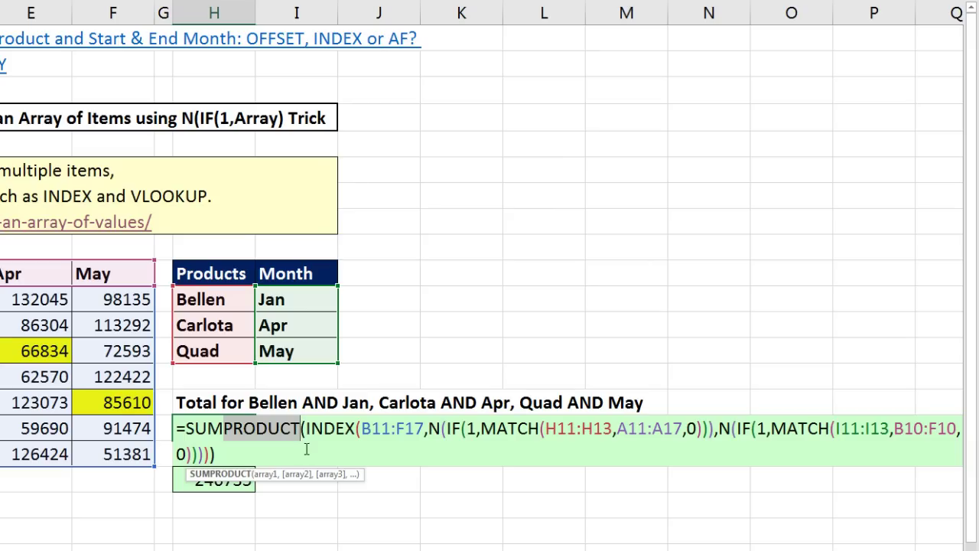
key(Delete)
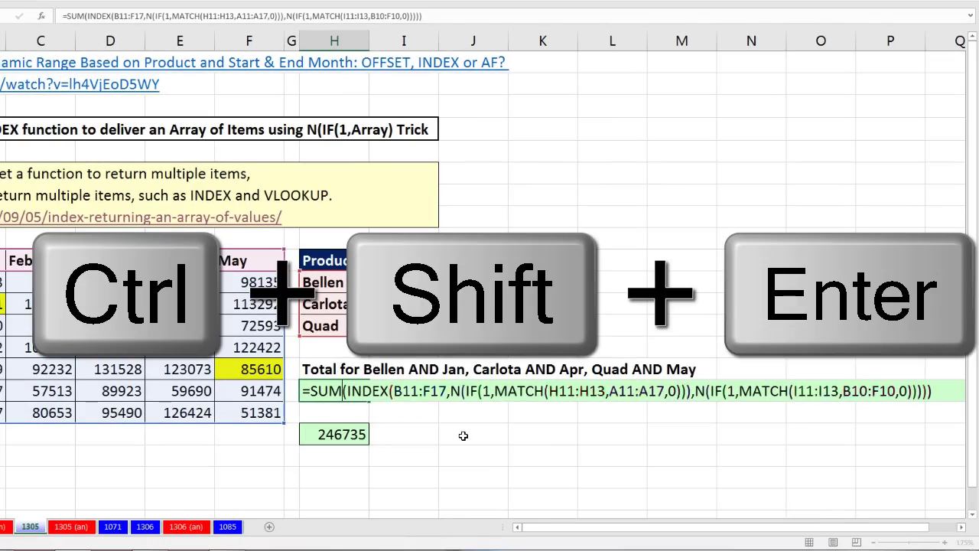
Commit H16's SUM(INDEX(…)) formula with Ctrl+Shift+Enter, returning 246735.
key(ctrl+shift+Return)
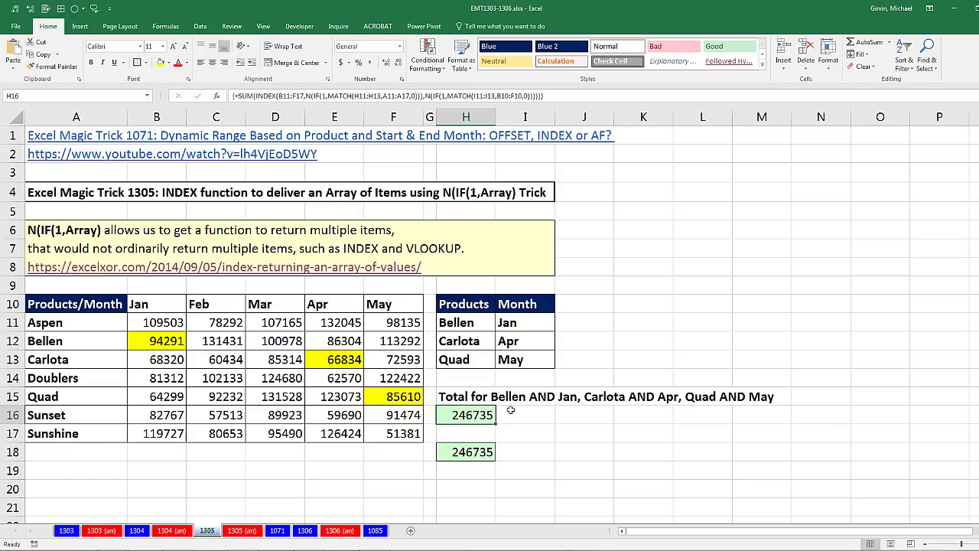
Change H11 to Carlota to see both totals become 220764, restore Bellen, and reopen H16.
click(476, 329)
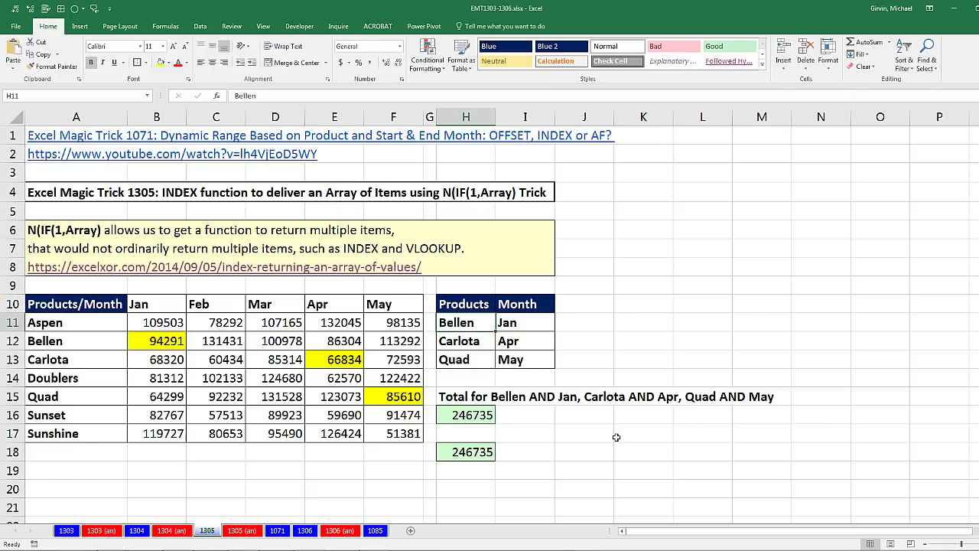
text(Carlota)
key(Return)
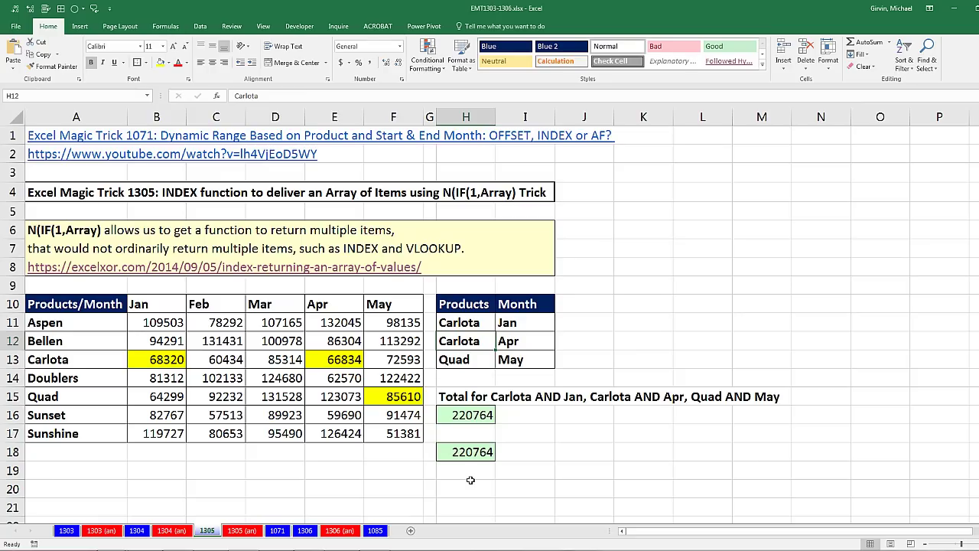
key(ctrl+z)
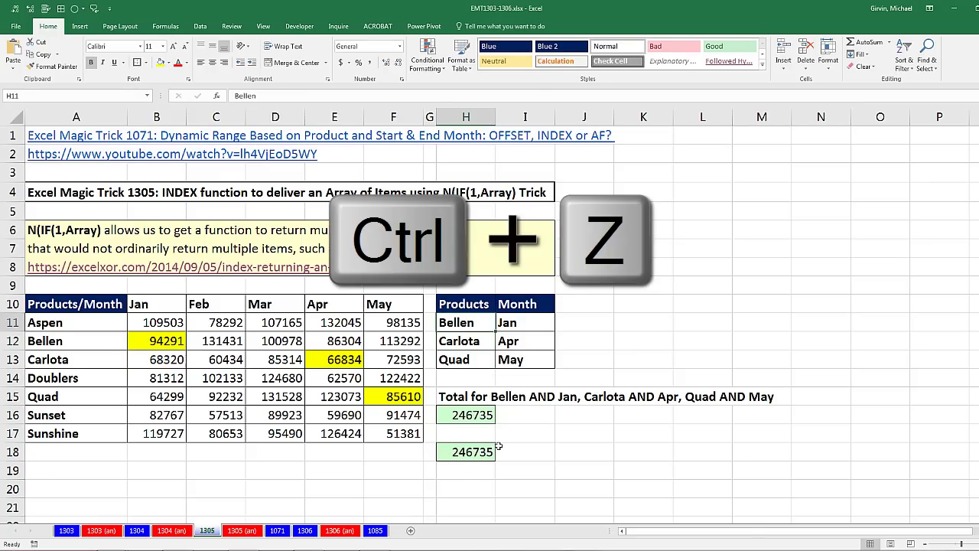
double_click(488, 417)
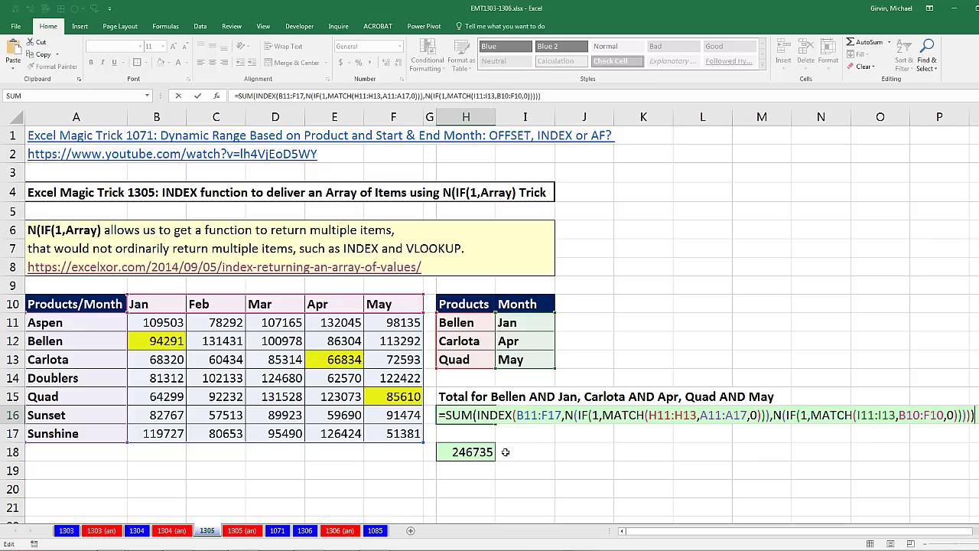
Re-enter H16 as an array formula and compare it with H18's formula, both 246735.
key(ctrl+shift+Return)
double_click(474, 452)
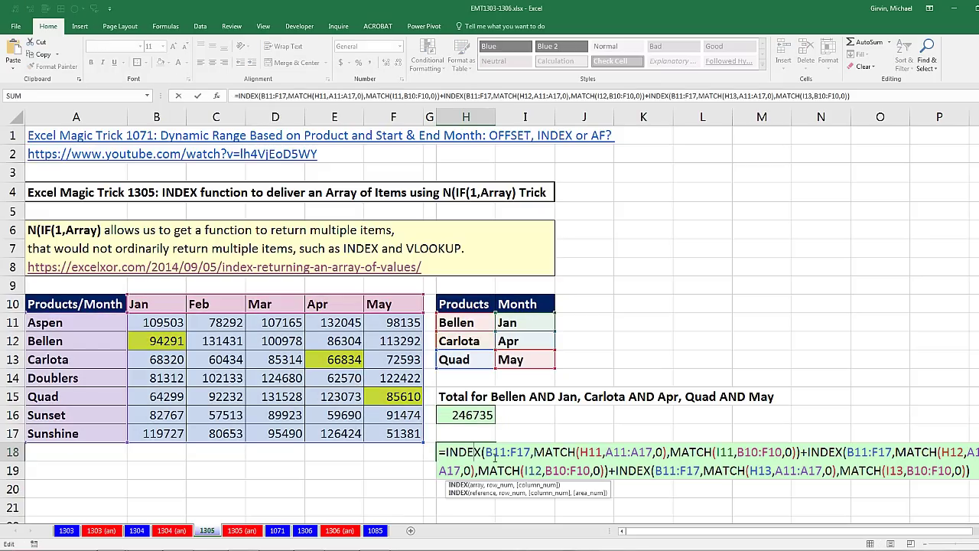
key(Escape)
double_click(474, 416)
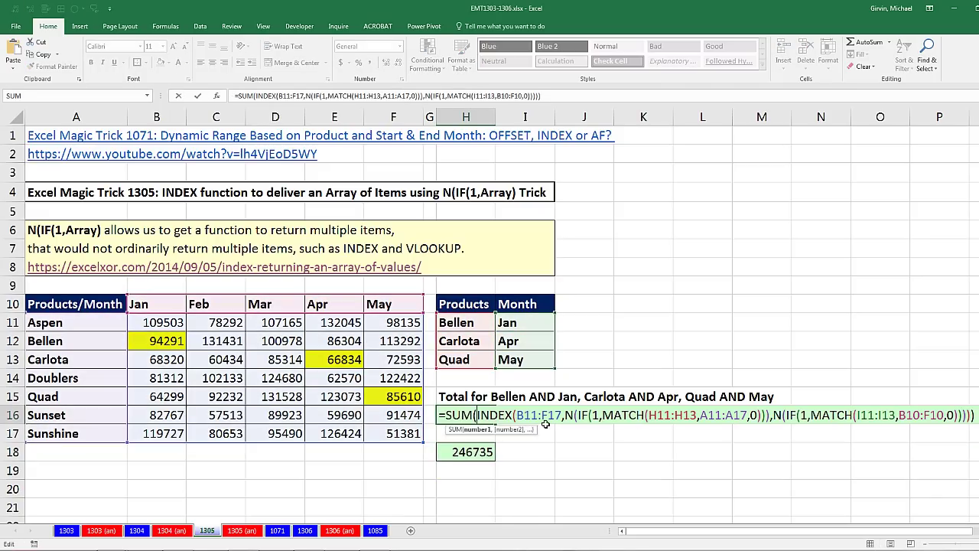